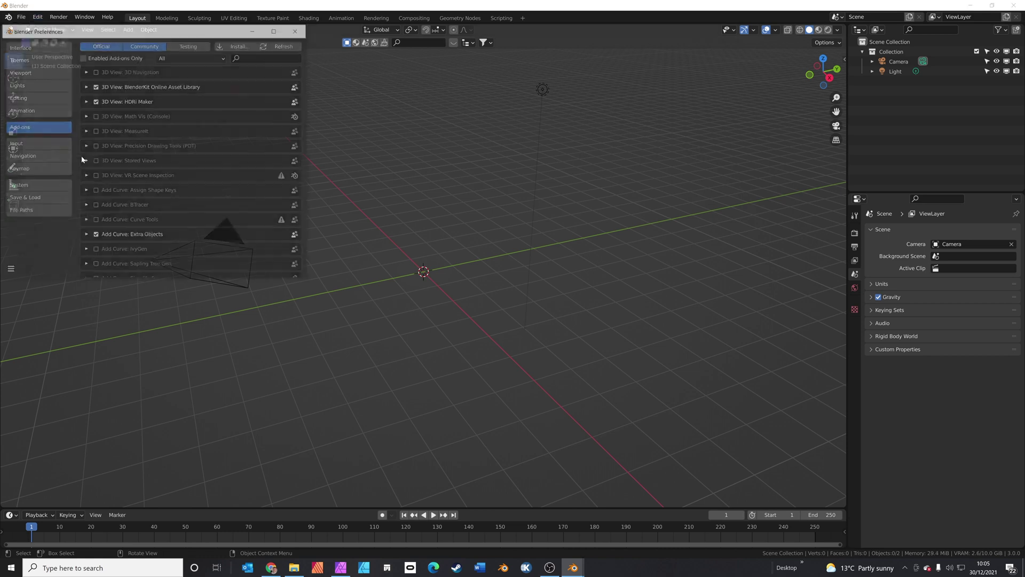
Step: Close the Preferences window and search the BlenderKit model library for "elephant"
{"action": "left_click_drag", "start_coordinate": [209, 29], "coordinate": [499, 116]}
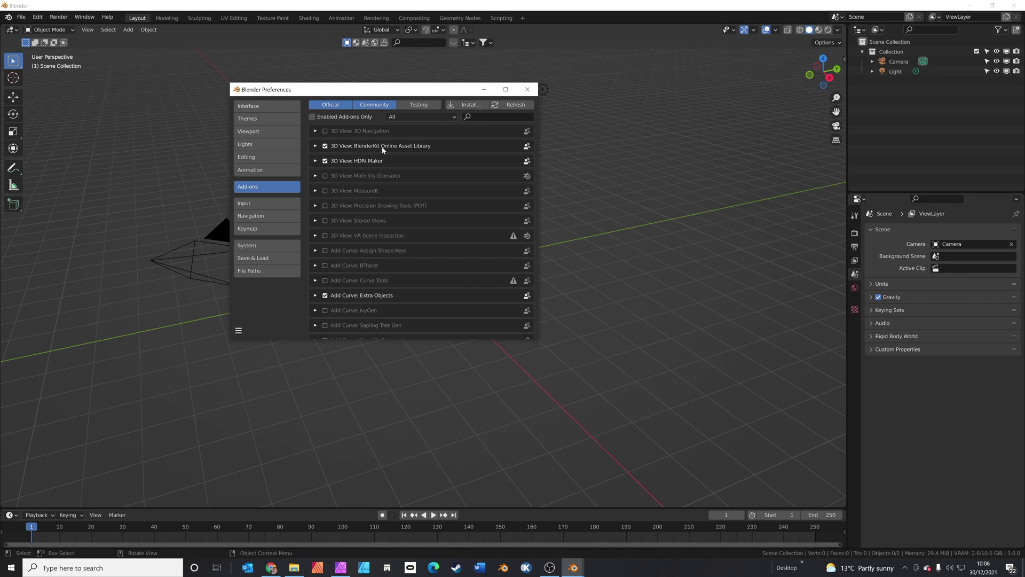
{"action": "left_click", "coordinate": [527, 89]}
{"action": "key", "text": "n"}
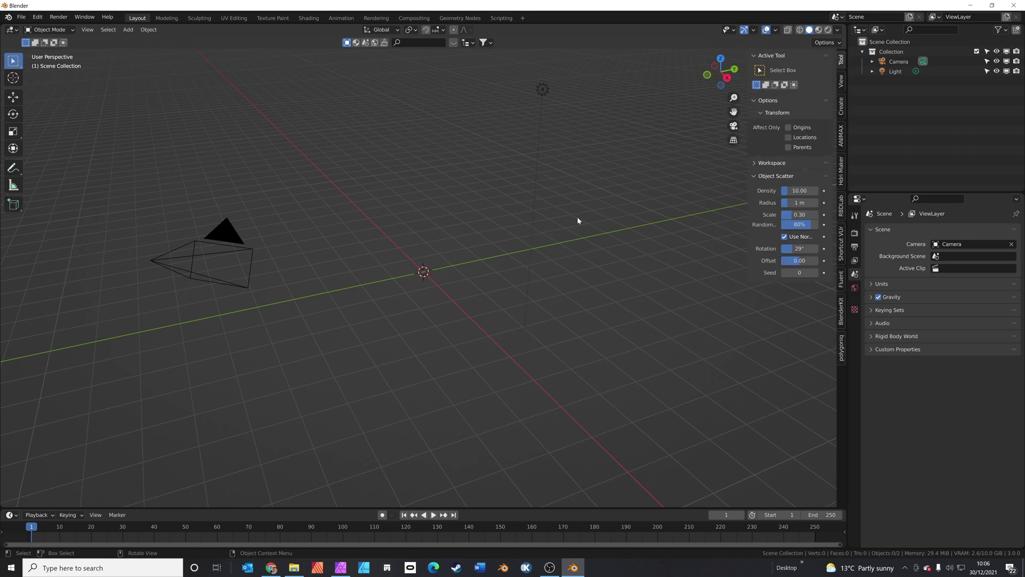
{"action": "left_click", "coordinate": [841, 309]}
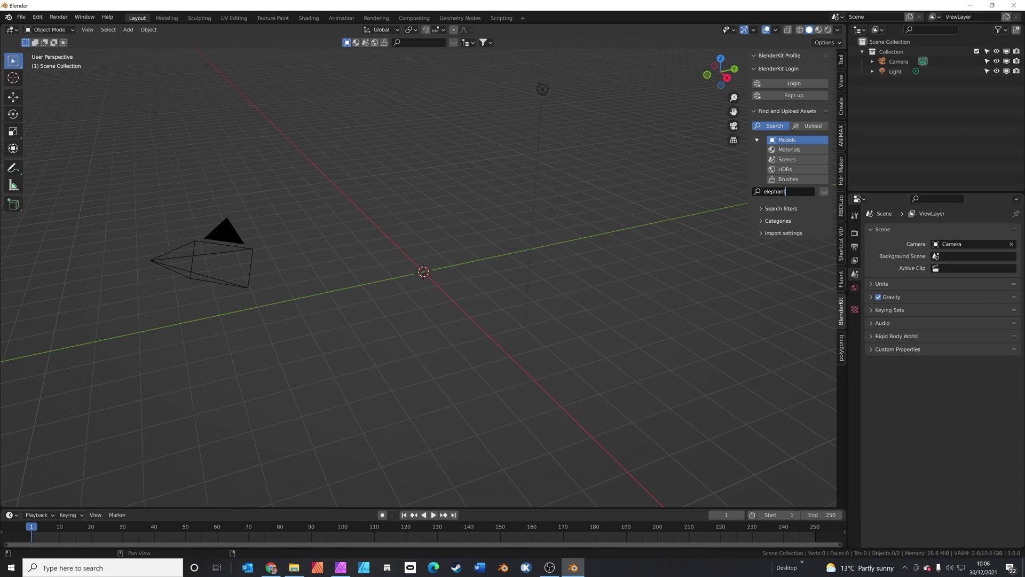
{"action": "key", "text": "Return"}
Step: Place the Cartoon Elephant model from the search results near the world origin
{"action": "mouse_move", "coordinate": [58, 64]}
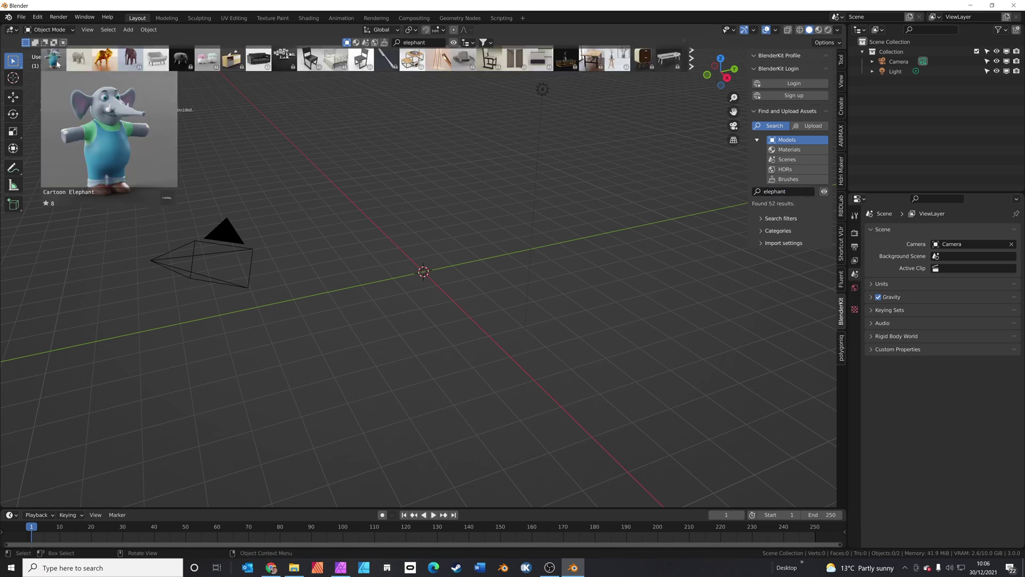
{"action": "left_click_drag", "start_coordinate": [55, 60], "coordinate": [456, 268]}
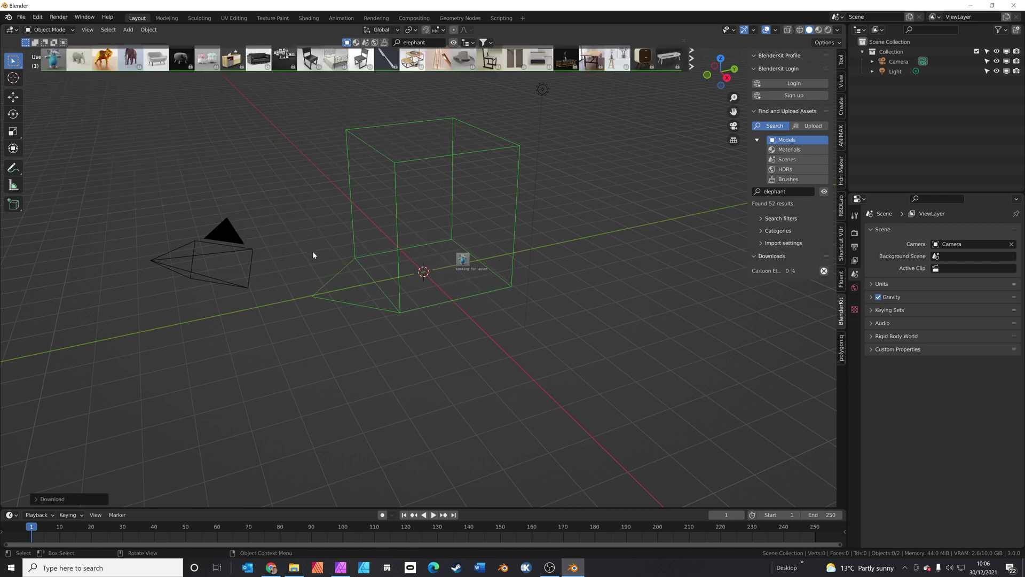
{"action": "middle_click_drag", "start_coordinate": [437, 301], "coordinate": [392, 318]}
{"action": "scroll", "coordinate": [472, 248], "scroll_direction": "up", "scroll_amount": 3}
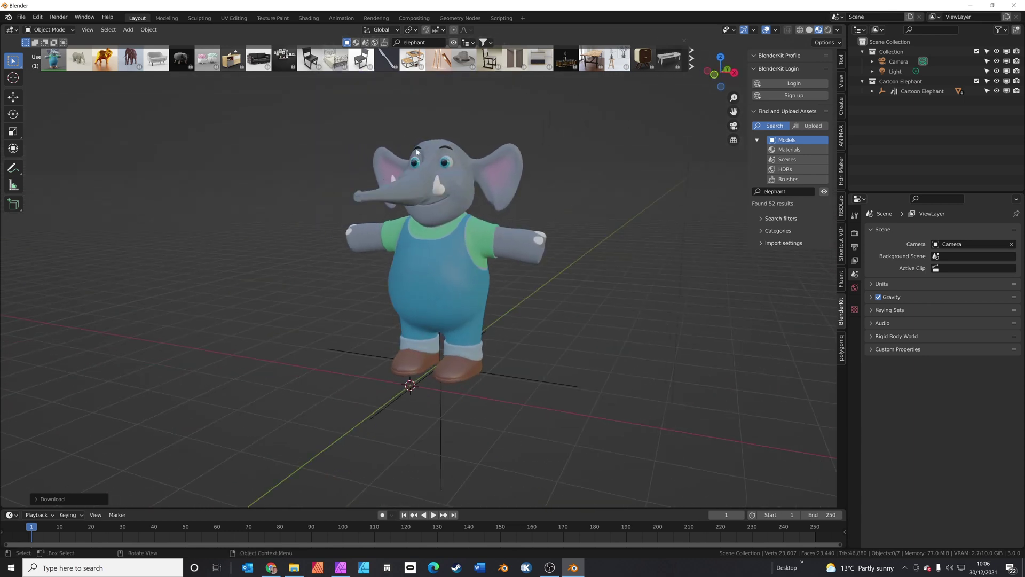
Step: Start an FBX export to the Desktop folder with the file name elephant.fbx
{"action": "left_click", "coordinate": [22, 18]}
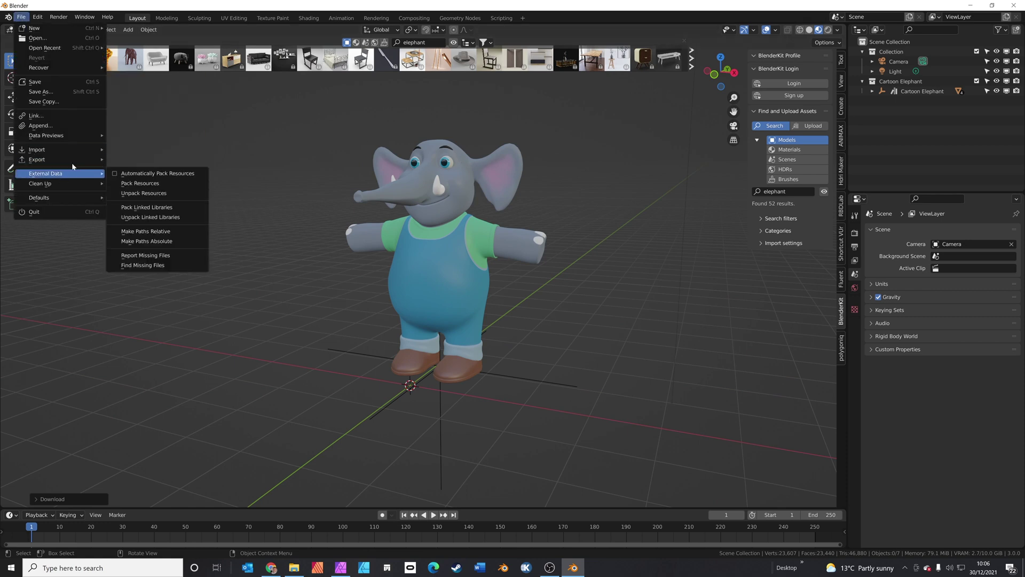
{"action": "mouse_move", "coordinate": [64, 159]}
{"action": "left_click", "coordinate": [170, 209]}
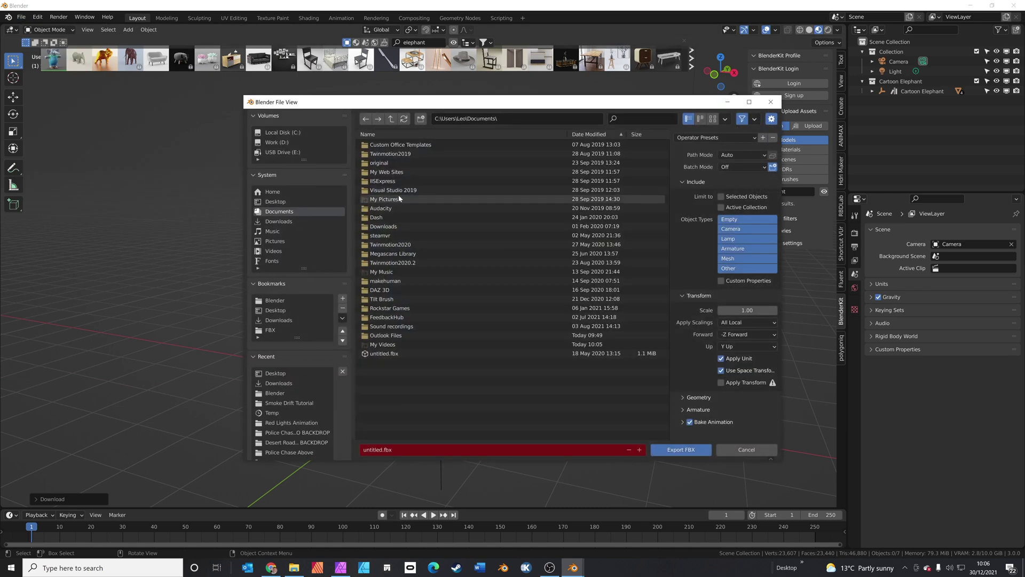
{"action": "left_click", "coordinate": [384, 449]}
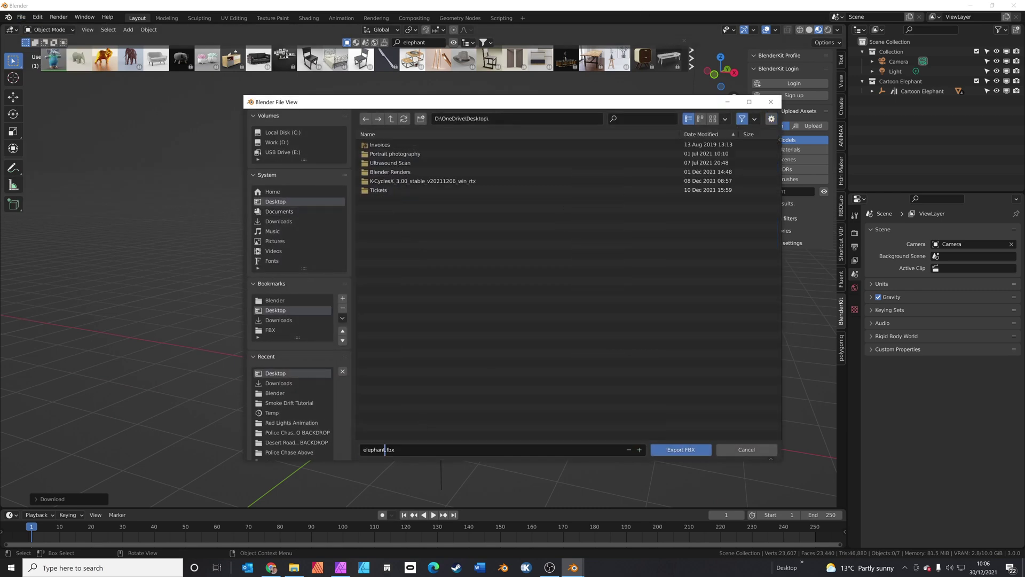
Step: Export the FBX with Mesh objects only, path mode Copy with embedded textures, and Bake Animation disabled
{"action": "left_click_drag", "start_coordinate": [779, 138], "coordinate": [761, 141]}
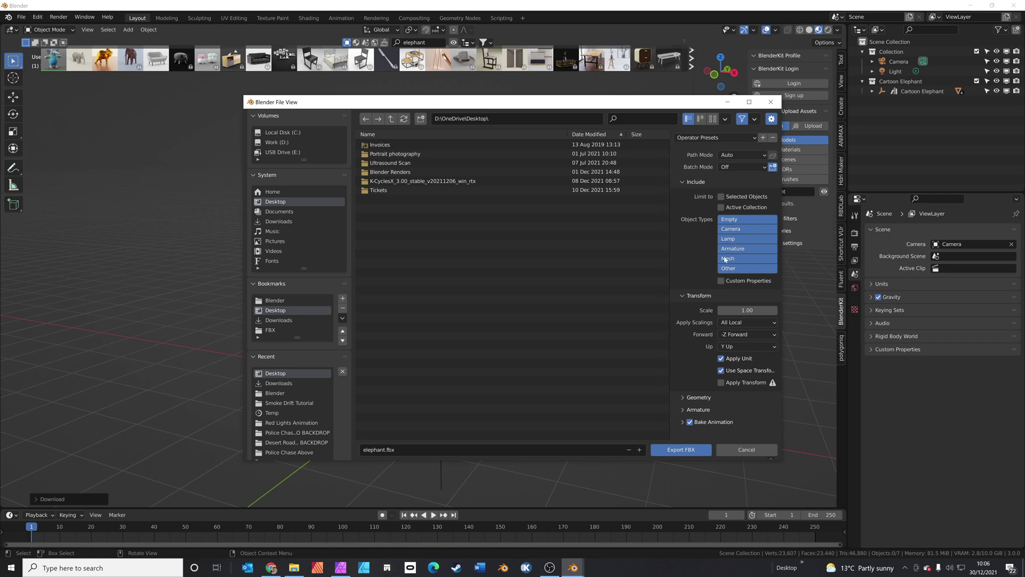
{"action": "left_click", "coordinate": [732, 260]}
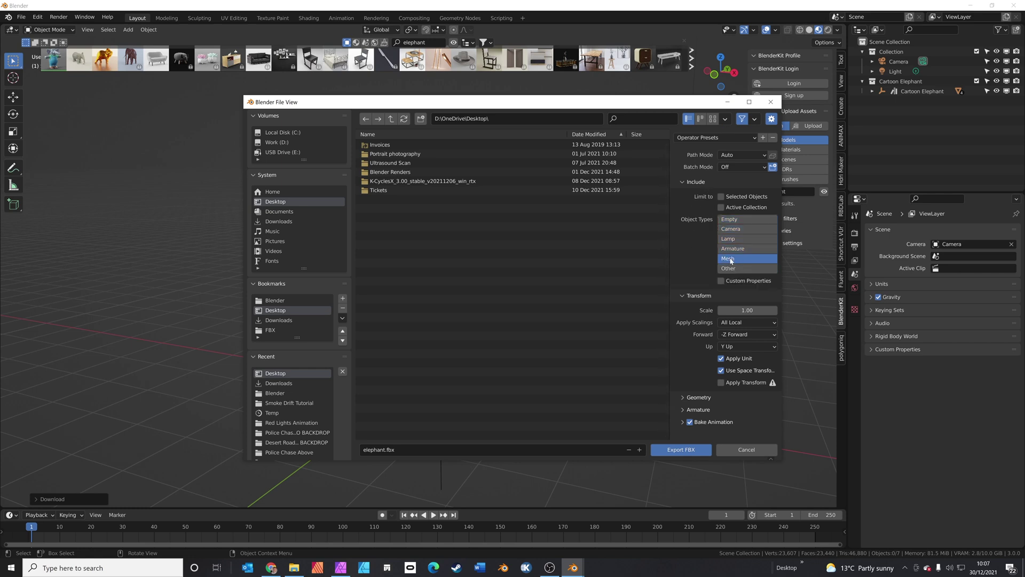
{"action": "left_click", "coordinate": [748, 154]}
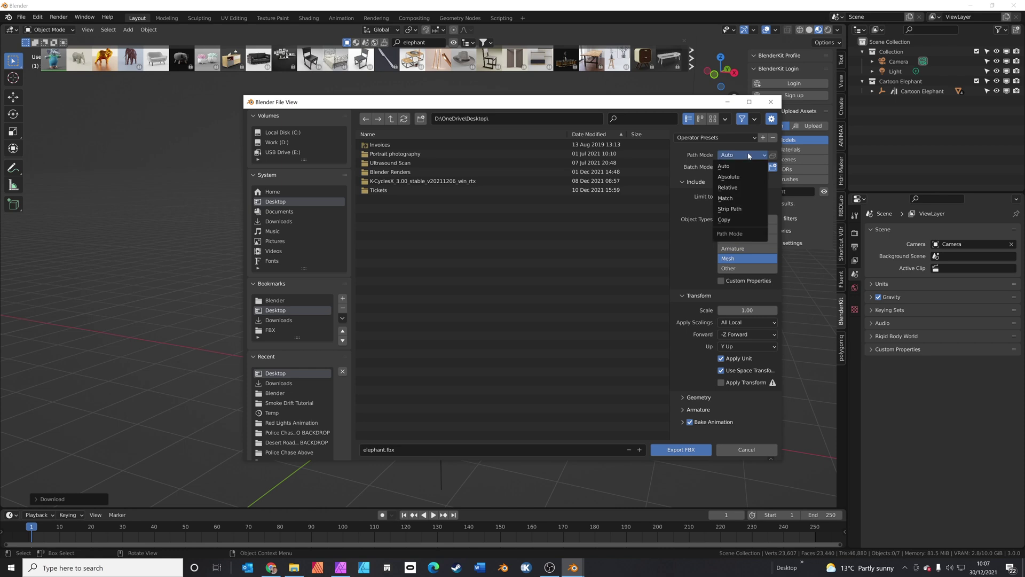
{"action": "left_click", "coordinate": [738, 216]}
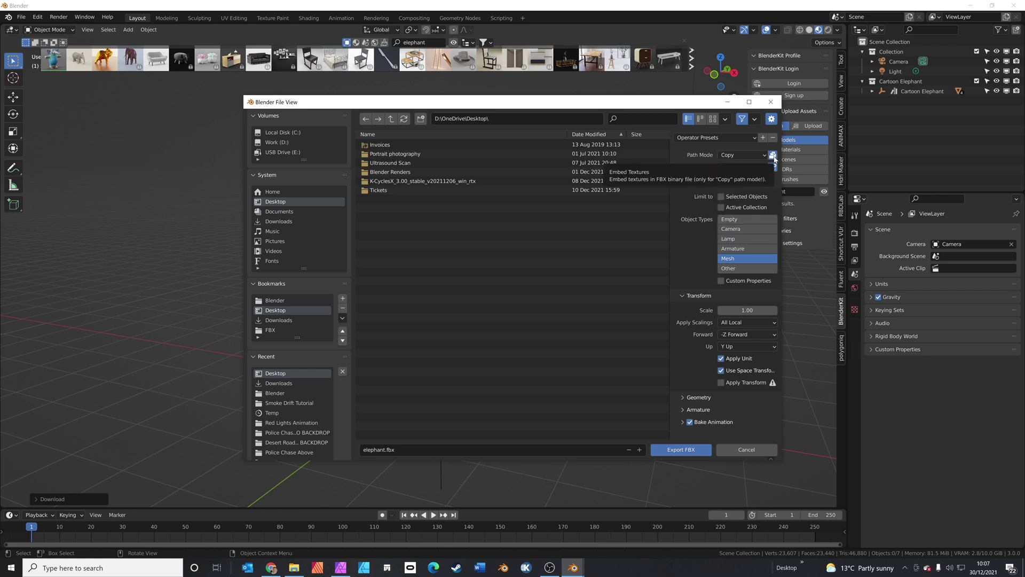
{"action": "left_click", "coordinate": [690, 422]}
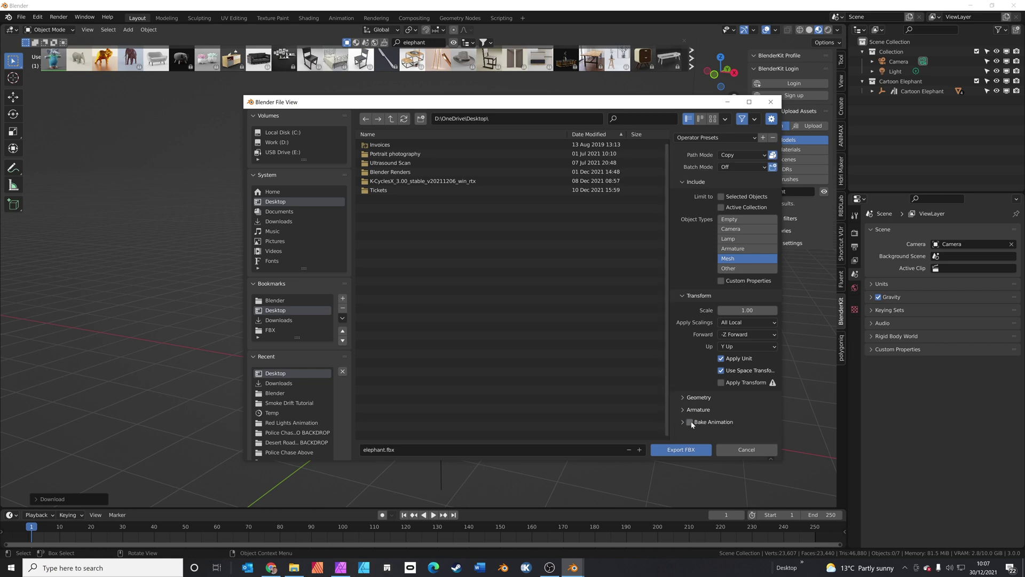
{"action": "left_click", "coordinate": [685, 450]}
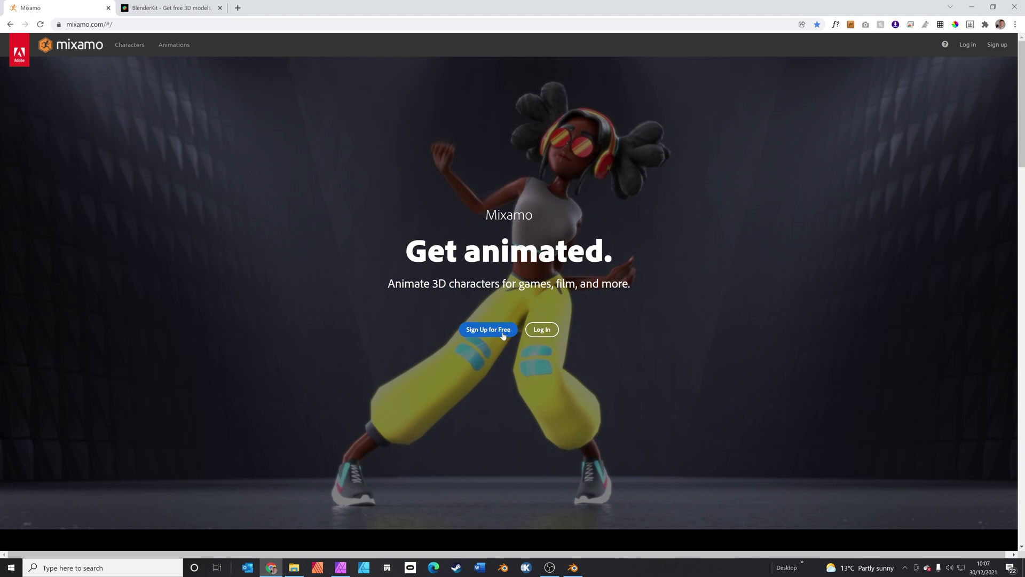
Step: Log in to Mixamo in the browser and upload the exported elephant FBX as a new character
{"action": "left_click", "coordinate": [541, 330]}
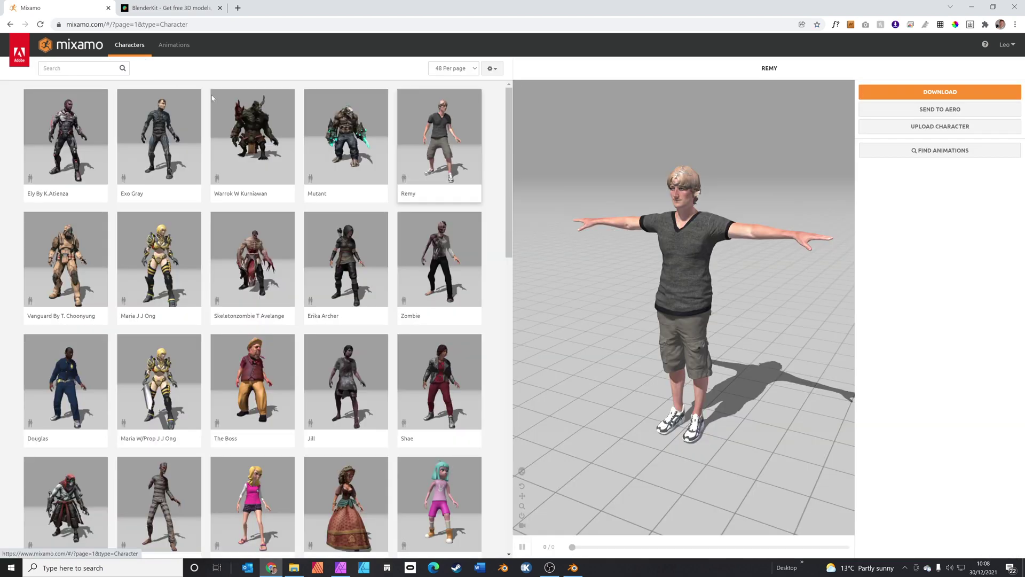
{"action": "scroll", "coordinate": [212, 98], "scroll_direction": "down", "scroll_amount": 15}
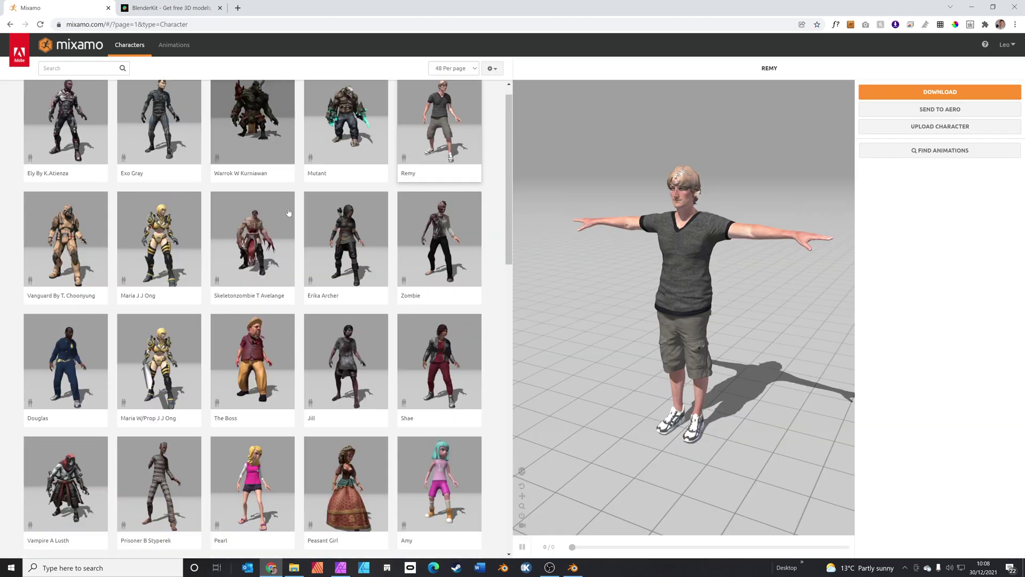
{"action": "scroll", "coordinate": [288, 274], "scroll_direction": "up", "scroll_amount": 15}
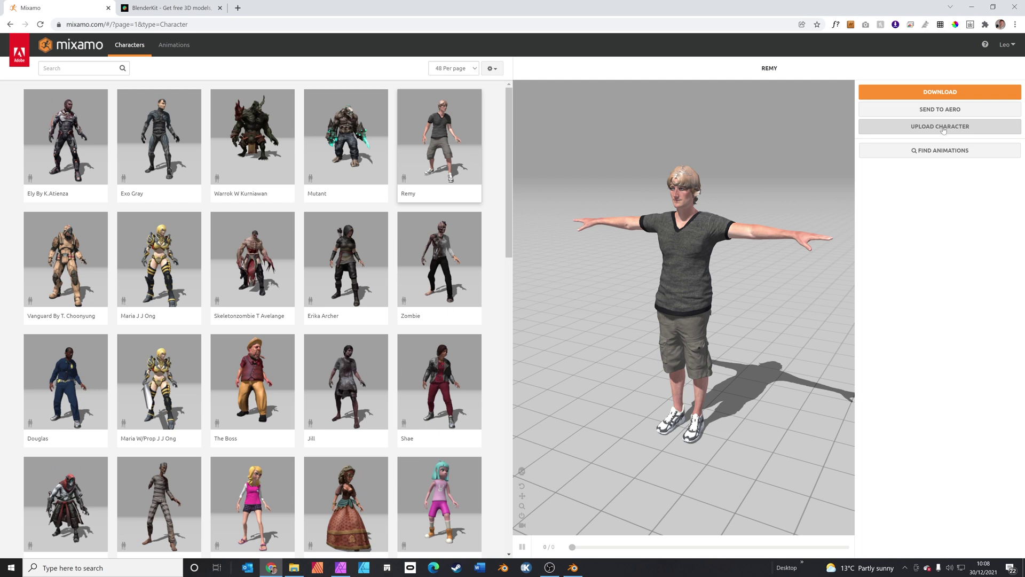
{"action": "left_click", "coordinate": [963, 128]}
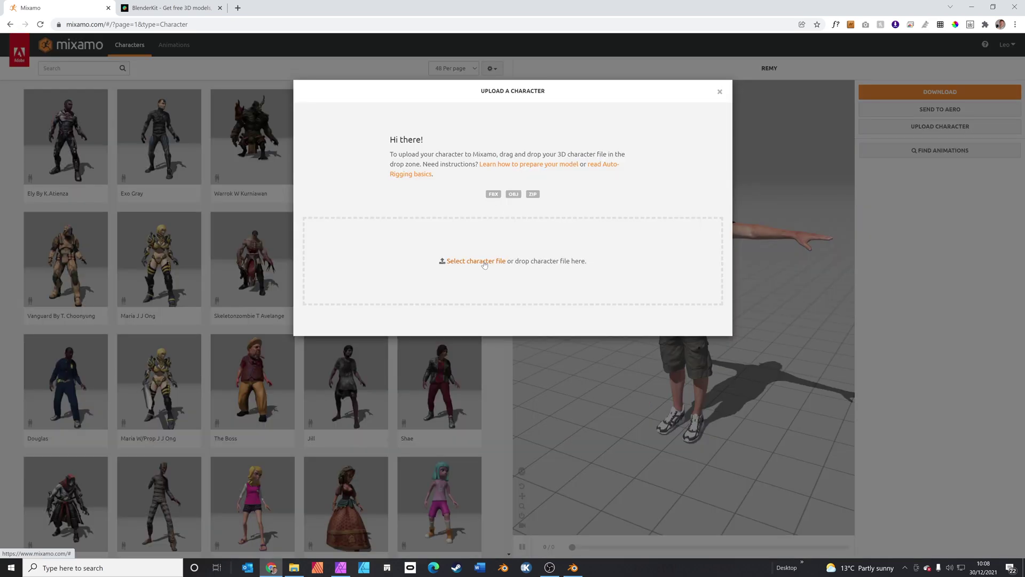
{"action": "left_click", "coordinate": [484, 262]}
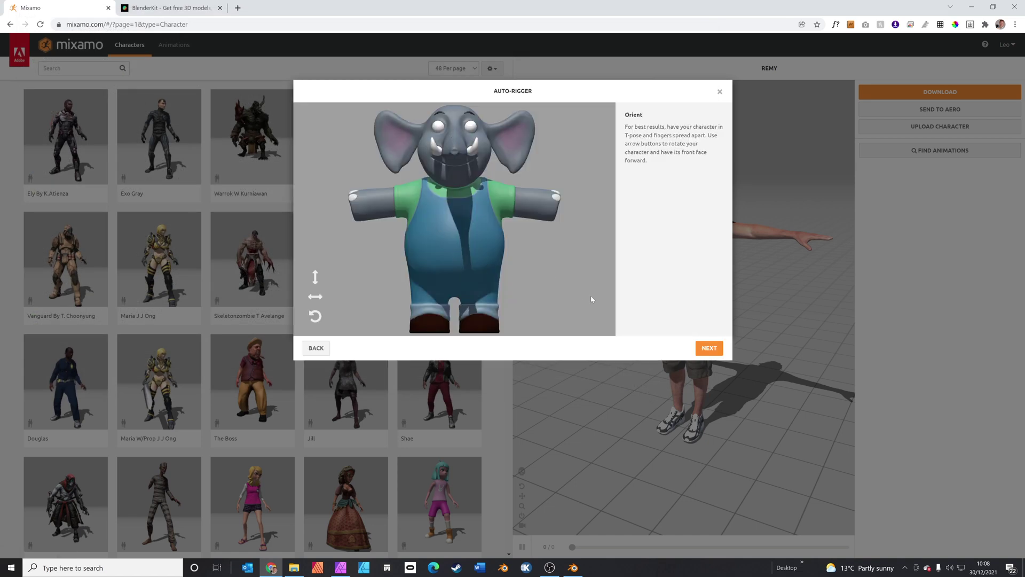
Step: Accept the elephant's orientation and place the chin, wrist, elbow, knee and groin markers on its body with symmetry
{"action": "left_click", "coordinate": [709, 348]}
{"action": "mouse_move", "coordinate": [341, 226]}
{"action": "left_mouse_down"}
{"action": "mouse_move", "coordinate": [385, 220]}
{"action": "mouse_move", "coordinate": [455, 180]}
{"action": "left_mouse_up"}
{"action": "mouse_move", "coordinate": [343, 245]}
{"action": "left_mouse_down"}
{"action": "mouse_move", "coordinate": [374, 235]}
{"action": "mouse_move", "coordinate": [367, 206]}
{"action": "left_mouse_up"}
{"action": "mouse_move", "coordinate": [345, 269]}
{"action": "left_mouse_down"}
{"action": "mouse_move", "coordinate": [388, 238]}
{"action": "mouse_move", "coordinate": [389, 204]}
{"action": "left_mouse_up"}
{"action": "left_click_drag", "start_coordinate": [347, 294], "coordinate": [430, 302]}
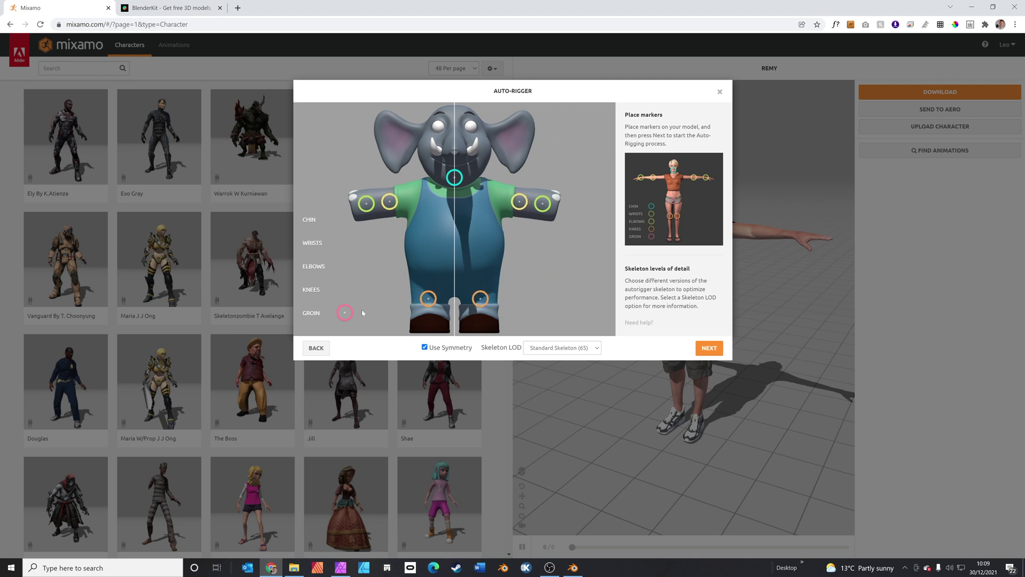
{"action": "left_click_drag", "start_coordinate": [344, 314], "coordinate": [455, 290]}
Step: Set the skeleton LOD to No Fingers (25), run the auto-rigger and accept the rigged elephant
{"action": "left_click", "coordinate": [588, 349]}
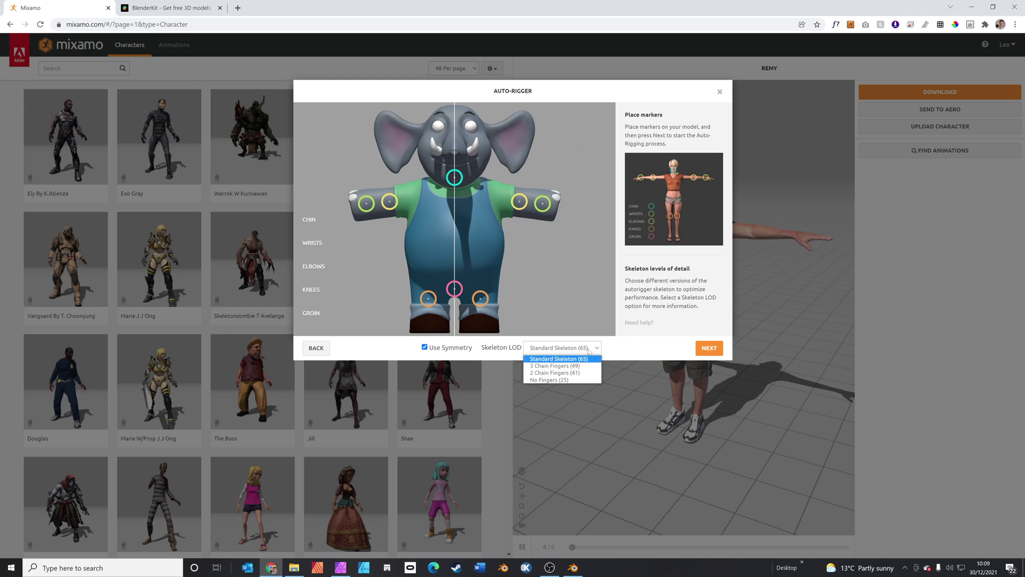
{"action": "left_click", "coordinate": [549, 379]}
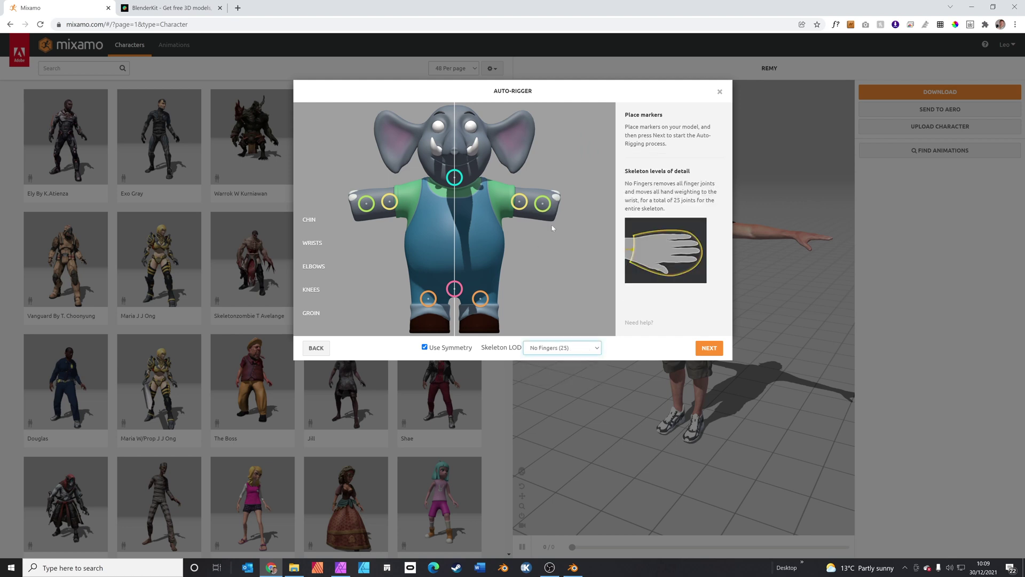
{"action": "left_click", "coordinate": [707, 349]}
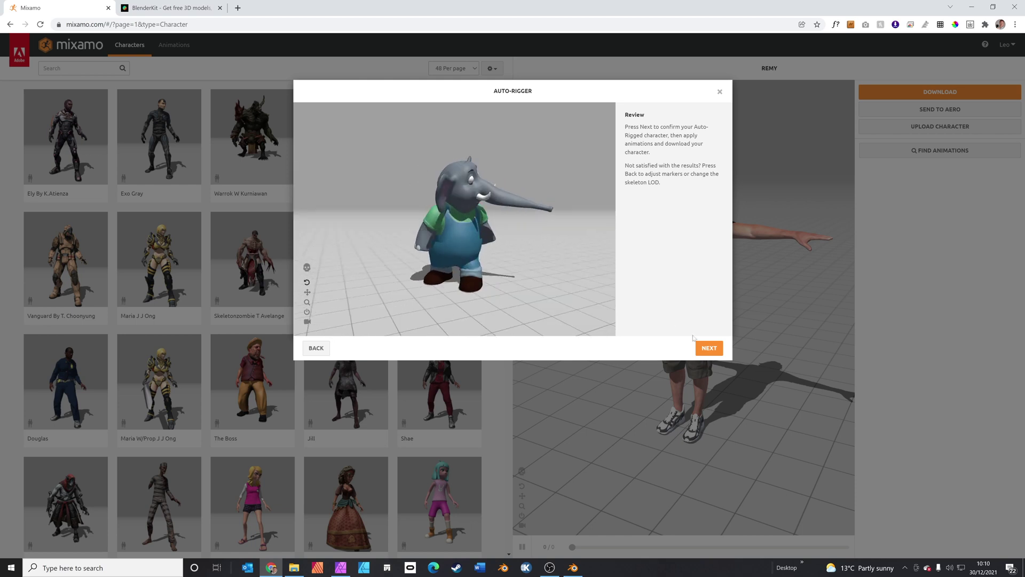
{"action": "left_click", "coordinate": [709, 348]}
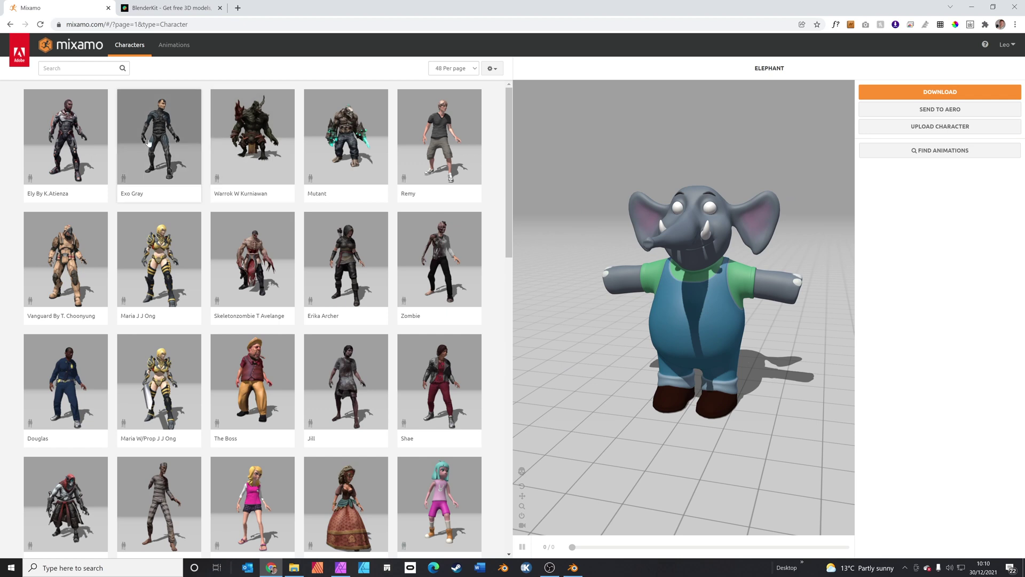
Step: Open the animation library and preview the Silly Dancing animation on the elephant
{"action": "left_click", "coordinate": [175, 45]}
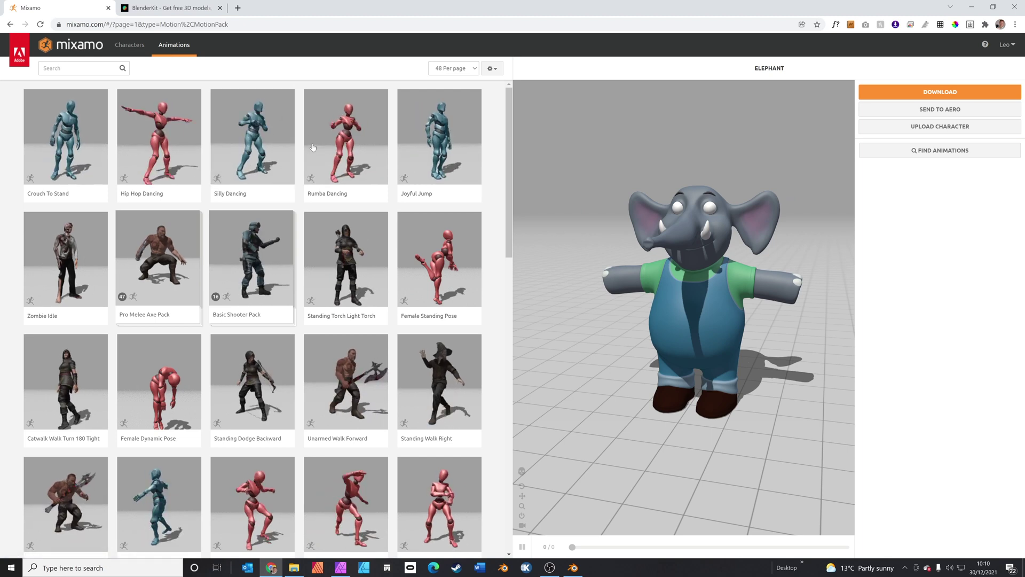
{"action": "left_click", "coordinate": [255, 146]}
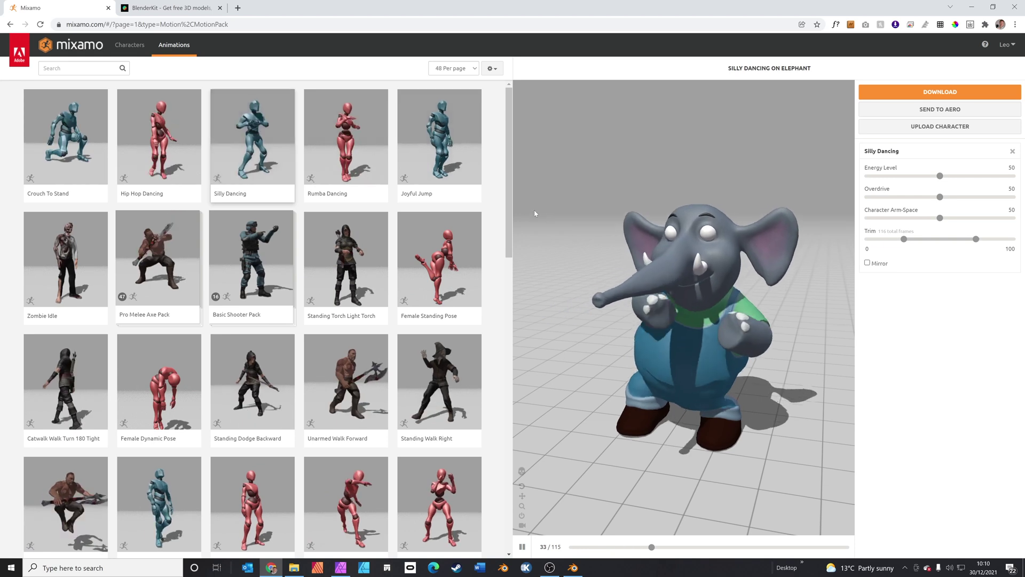
{"action": "mouse_move", "coordinate": [702, 325]}
{"action": "left_mouse_down"}
{"action": "mouse_move", "coordinate": [588, 254]}
{"action": "mouse_move", "coordinate": [639, 323]}
{"action": "mouse_move", "coordinate": [689, 336]}
{"action": "left_mouse_up"}
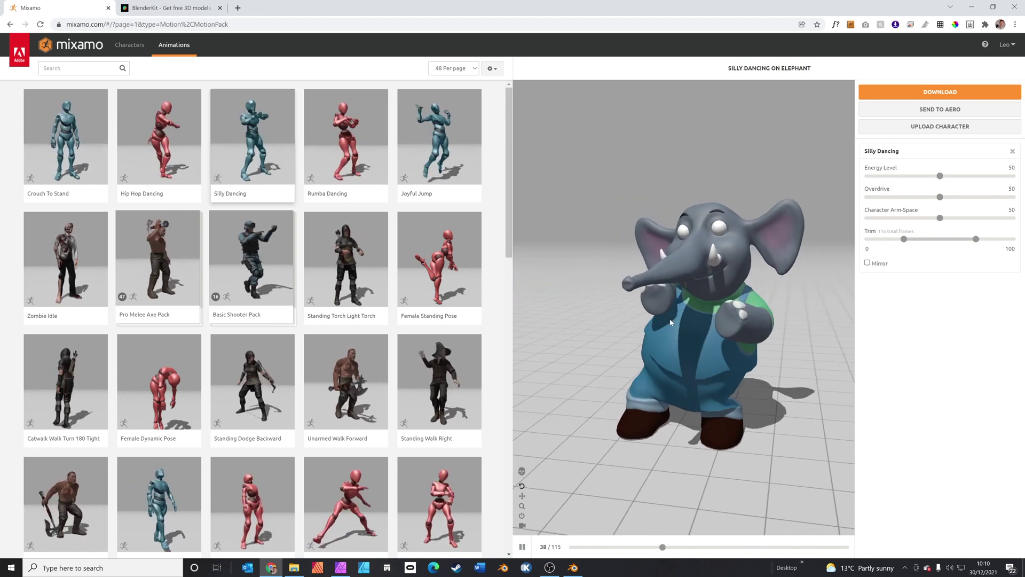
Step: Search the animations for "looking around" and apply the first Looking Around animation to the elephant
{"action": "left_click", "coordinate": [80, 68]}
{"action": "type", "text": "looking a"}
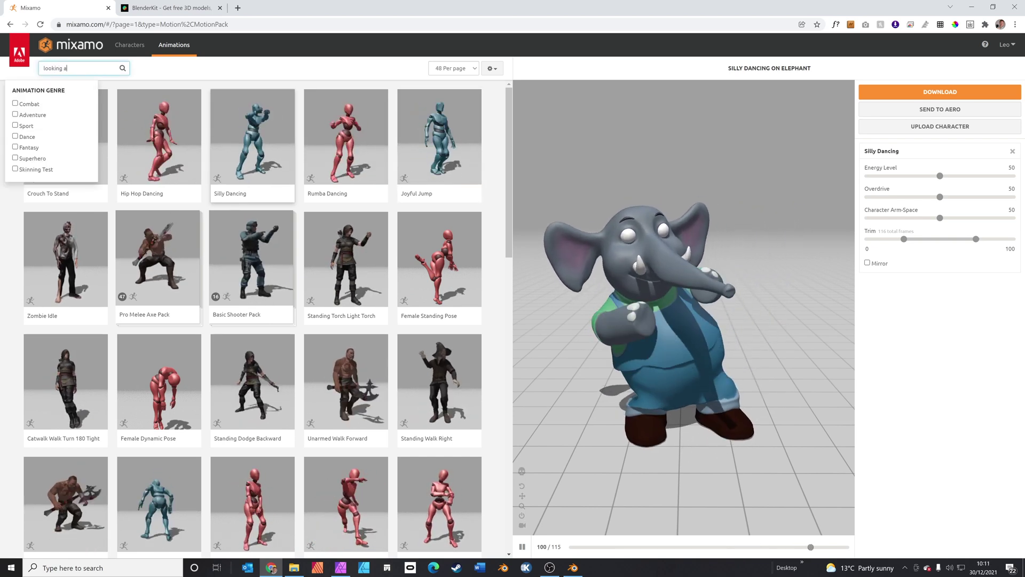
{"action": "type", "text": "round"}
{"action": "key", "text": "Return"}
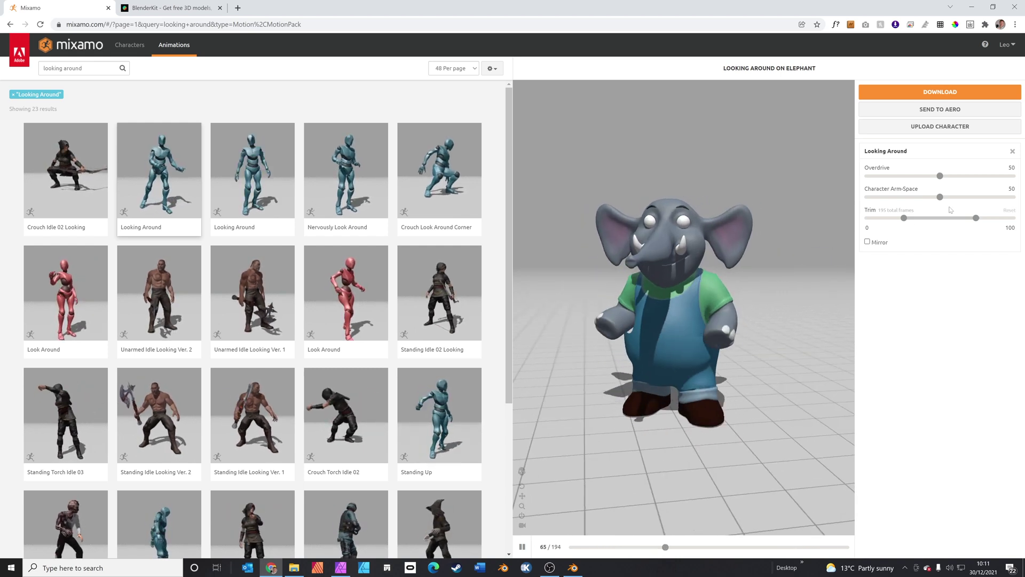
Step: Try wider and narrower arm spacing on the elephant, finishing with Character Arm-Space at 63
{"action": "left_click_drag", "start_coordinate": [944, 198], "coordinate": [973, 202]}
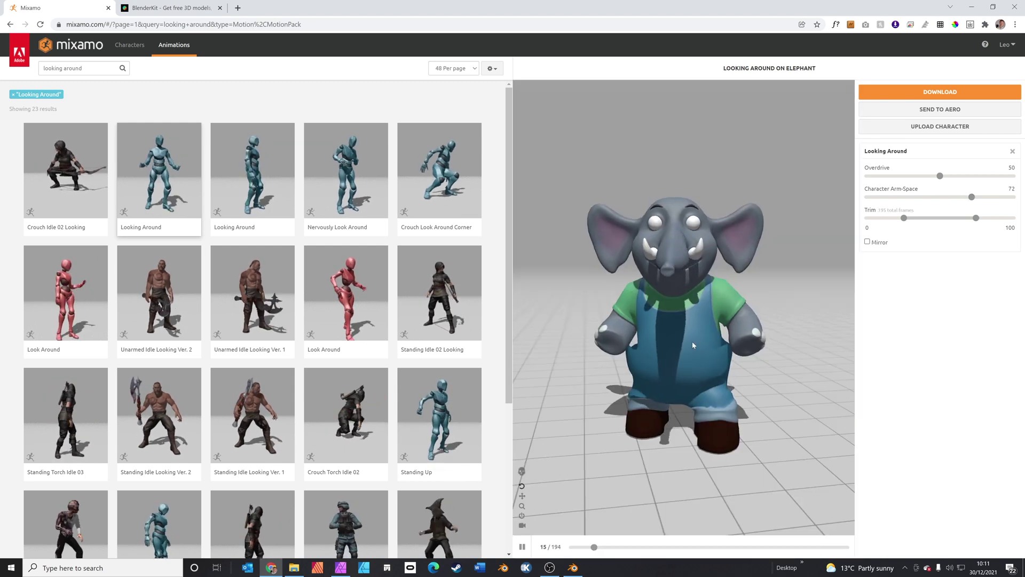
{"action": "left_click_drag", "start_coordinate": [972, 197], "coordinate": [1012, 197]}
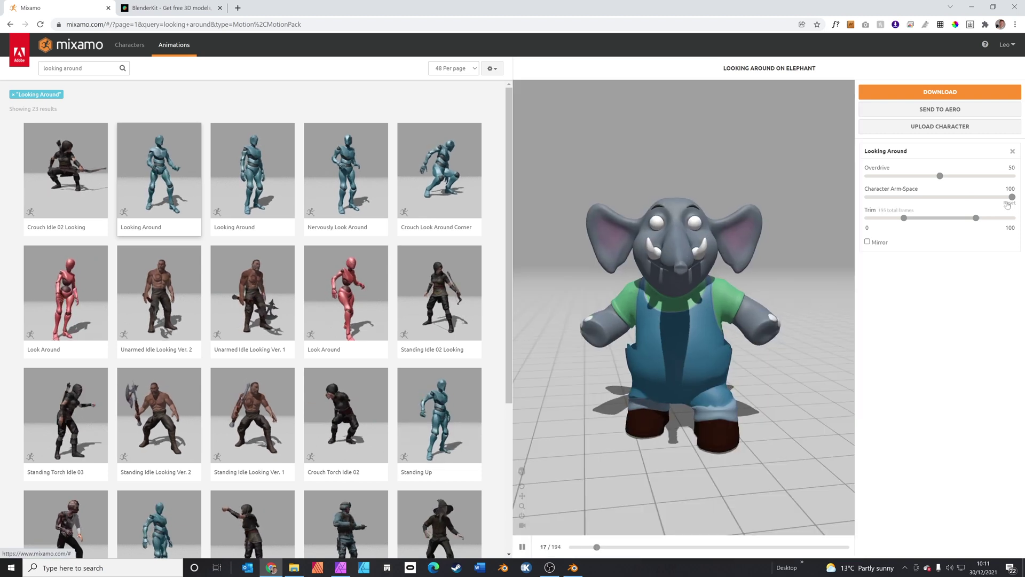
{"action": "left_click_drag", "start_coordinate": [1006, 197], "coordinate": [857, 206]}
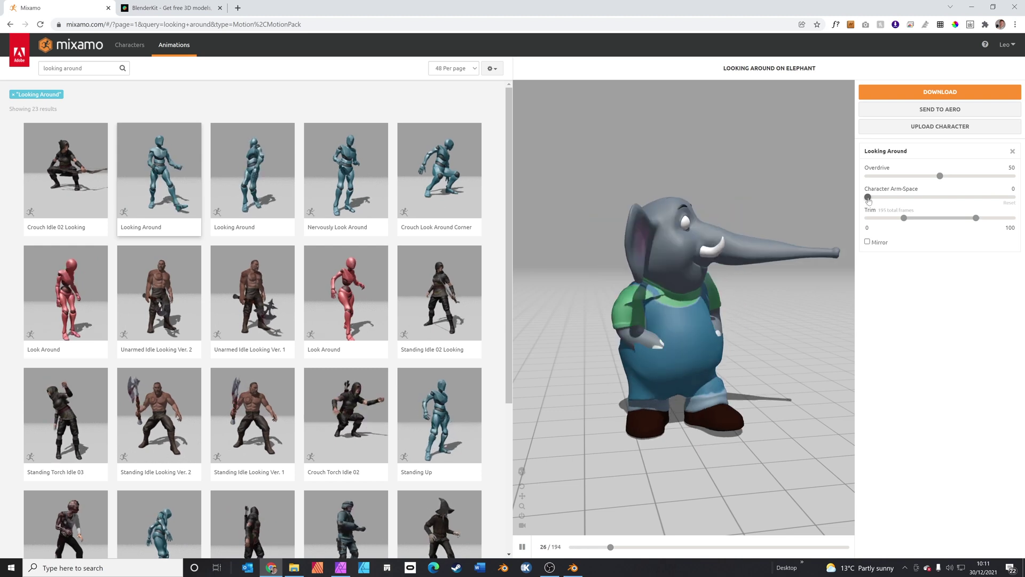
{"action": "left_click_drag", "start_coordinate": [869, 197], "coordinate": [960, 201]}
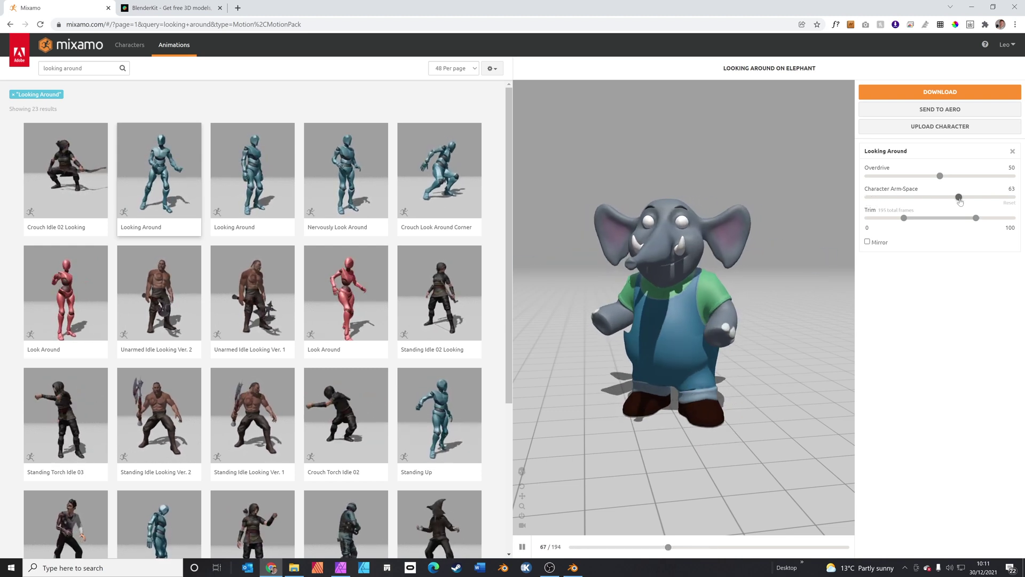
Step: Download the Looking Around animation as FBX Binary with skin, 30 frames per second and no keyframe reduction
{"action": "left_click", "coordinate": [940, 96]}
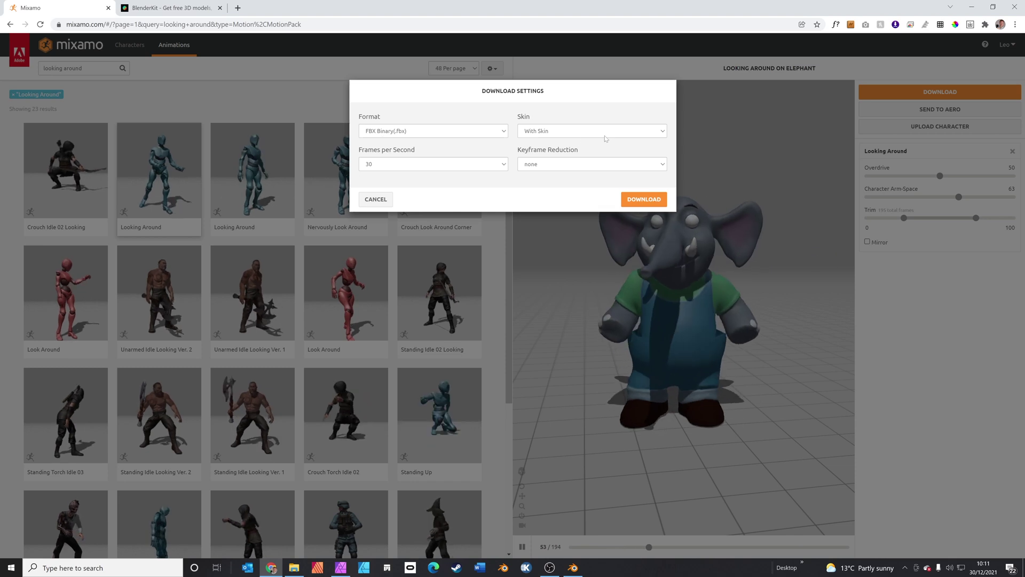
{"action": "left_click", "coordinate": [553, 134]}
{"action": "left_click", "coordinate": [587, 164]}
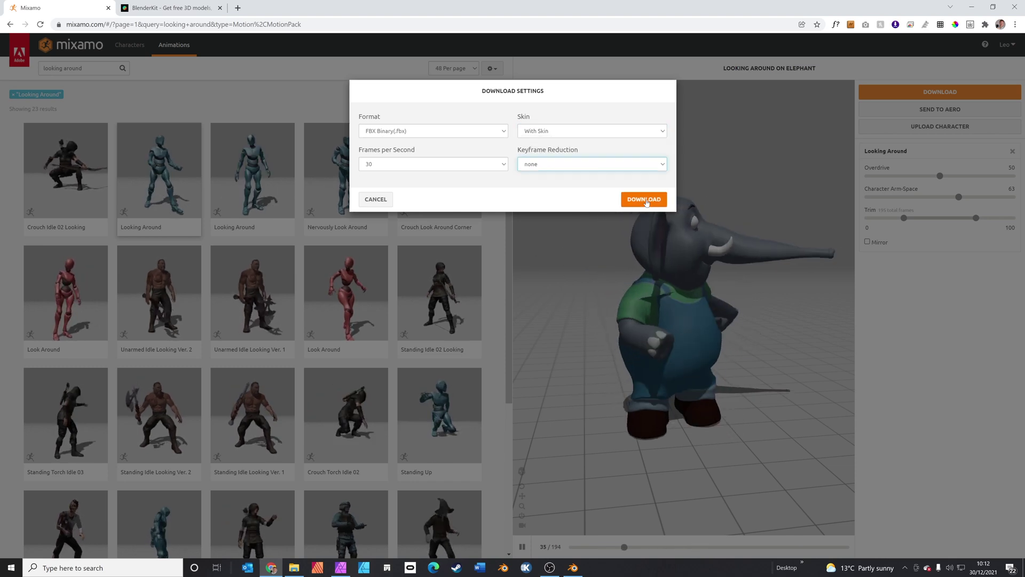
{"action": "left_click", "coordinate": [644, 199]}
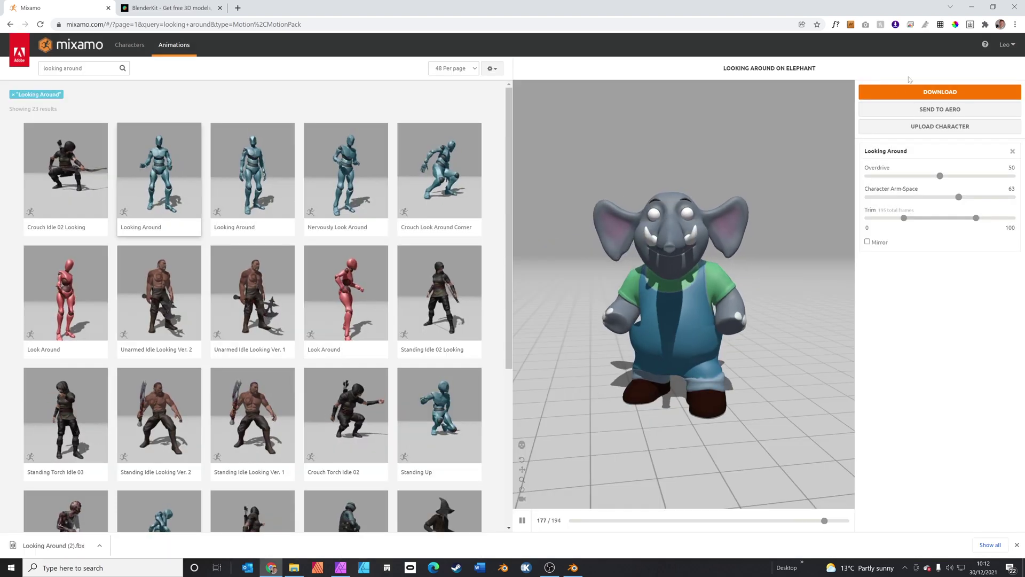
Step: Switch to Blender and import Looking Around (2).fbx from the Downloads folder
{"action": "left_click", "coordinate": [577, 568]}
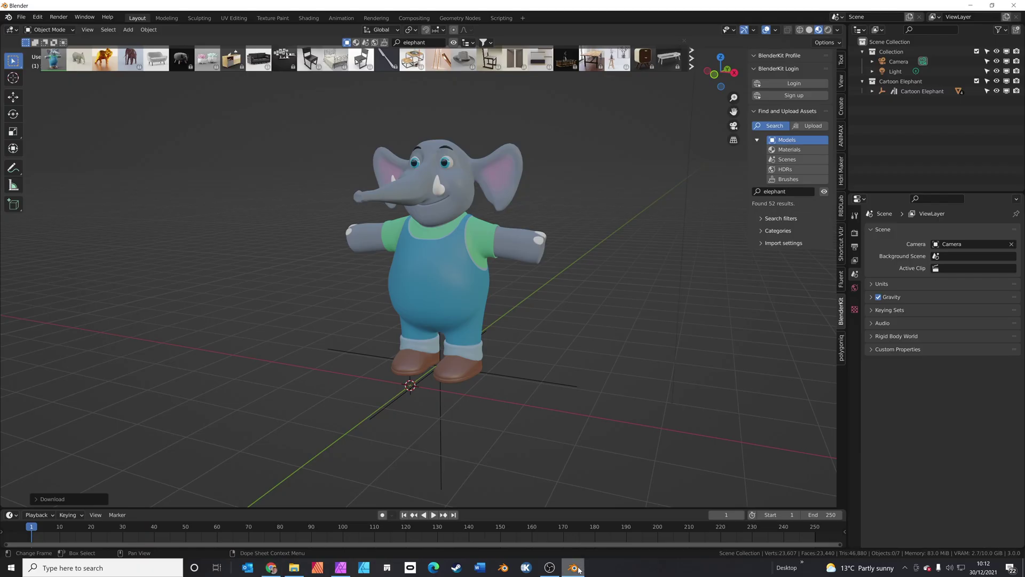
{"action": "left_click", "coordinate": [22, 18]}
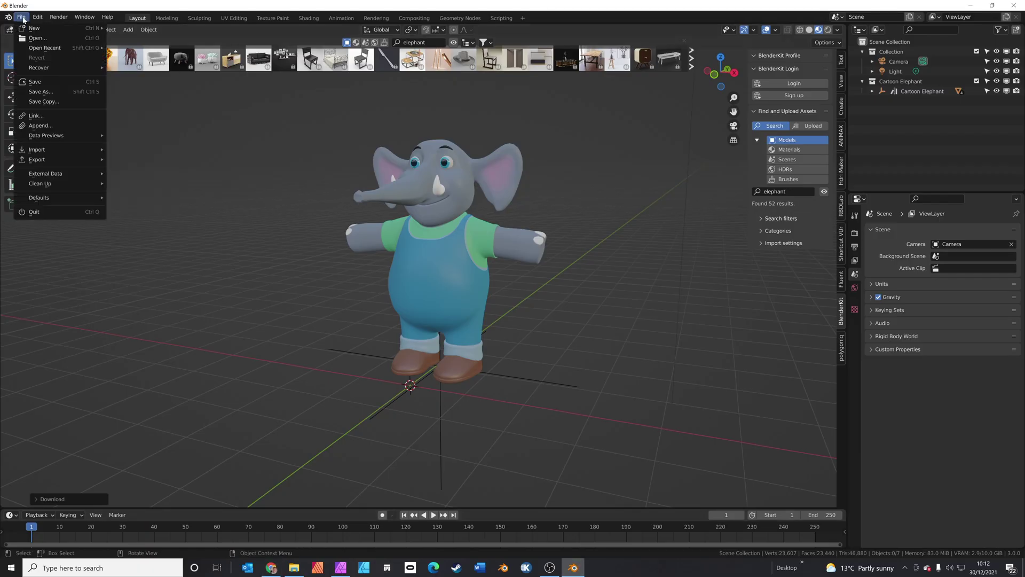
{"action": "mouse_move", "coordinate": [64, 149]}
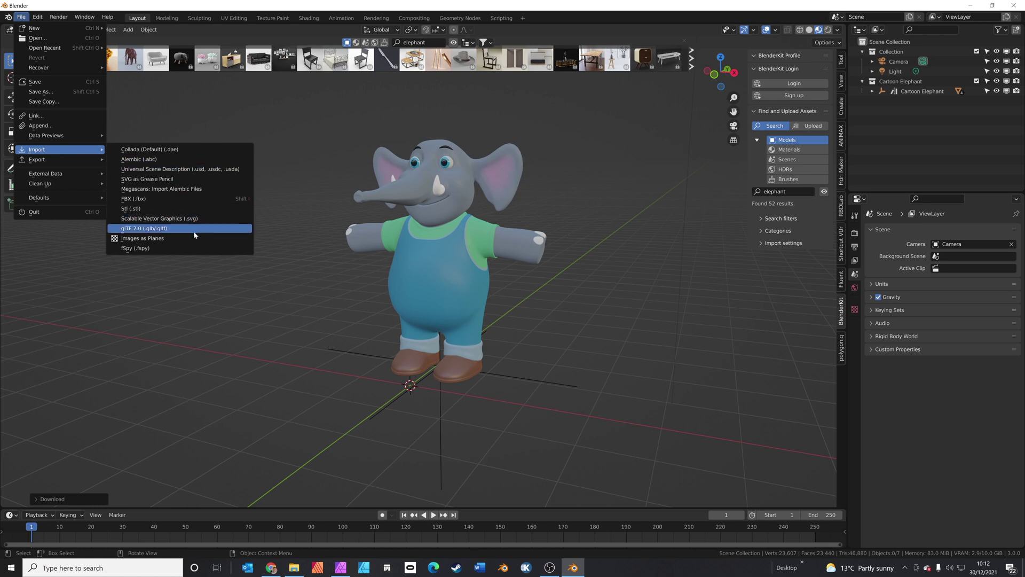
{"action": "left_click", "coordinate": [190, 200]}
{"action": "left_click", "coordinate": [278, 221]}
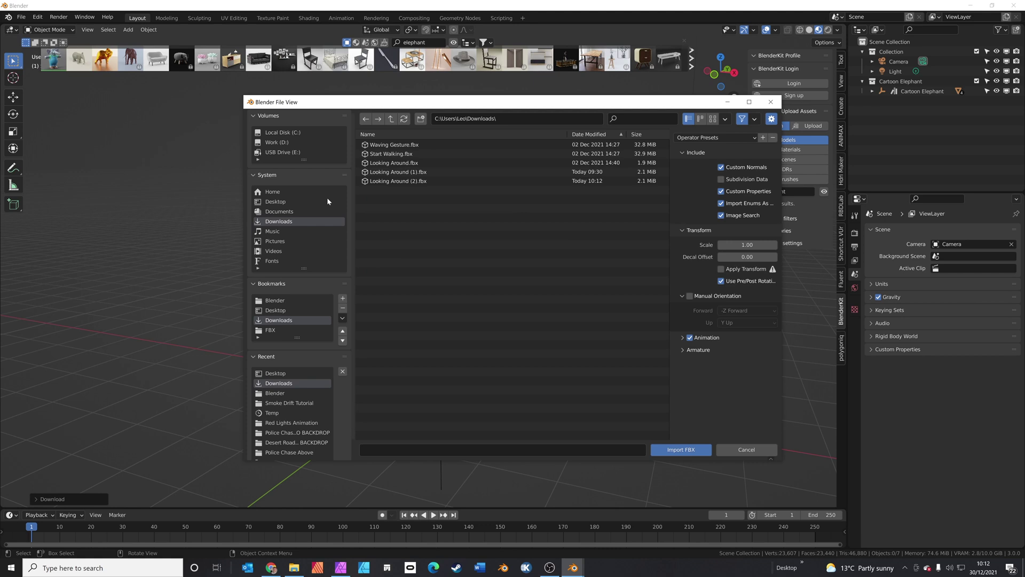
{"action": "double_click", "coordinate": [440, 181]}
Step: Move the imported elephant armature along the X axis so it stands beside the original elephant
{"action": "middle_click_drag", "start_coordinate": [439, 182], "coordinate": [467, 330]}
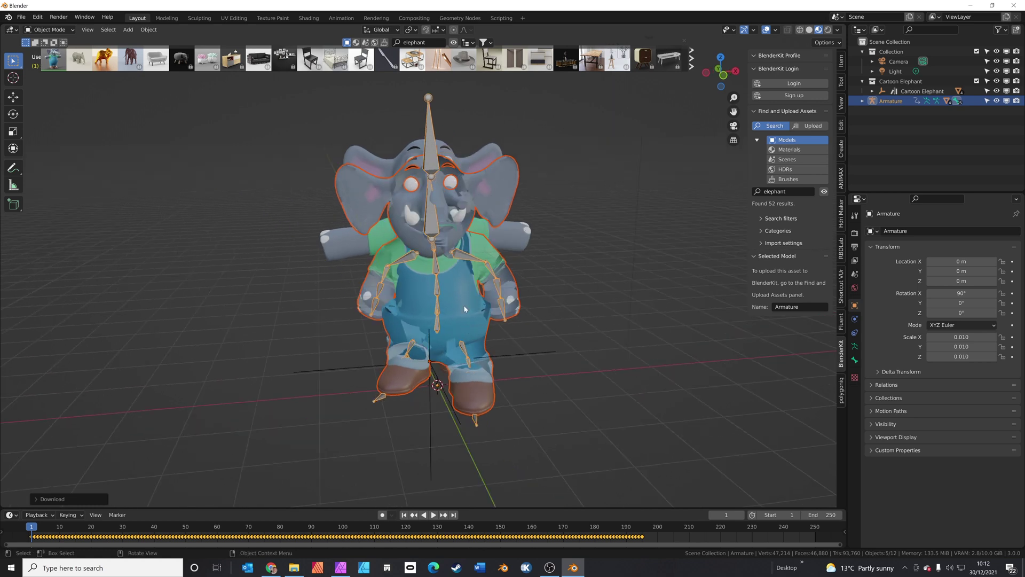
{"action": "key", "text": "g"}
{"action": "key", "text": "x"}
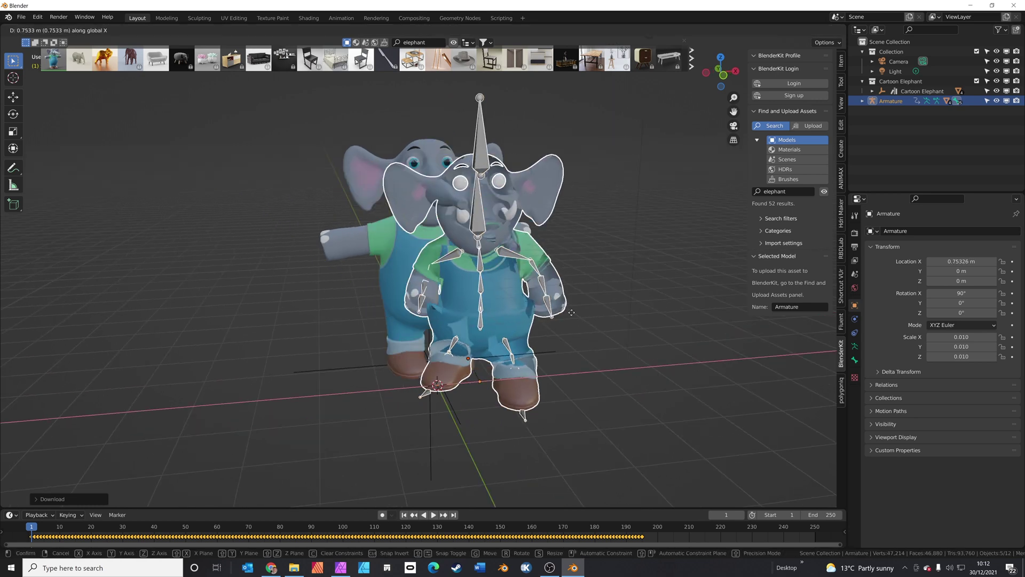
{"action": "left_click", "coordinate": [732, 355]}
{"action": "middle_click_drag", "start_coordinate": [732, 355], "coordinate": [690, 350]}
Step: Set the imported elephant's BSurfaceMesh.001 body material to Opaque blend mode with backface culling enabled
{"action": "left_click", "coordinate": [643, 249]}
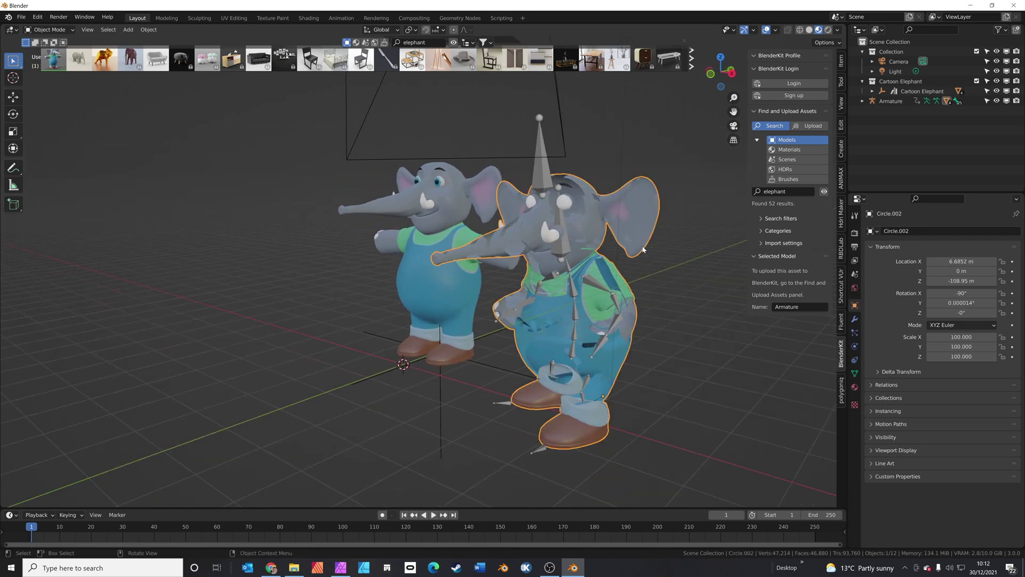
{"action": "left_click", "coordinate": [855, 386]}
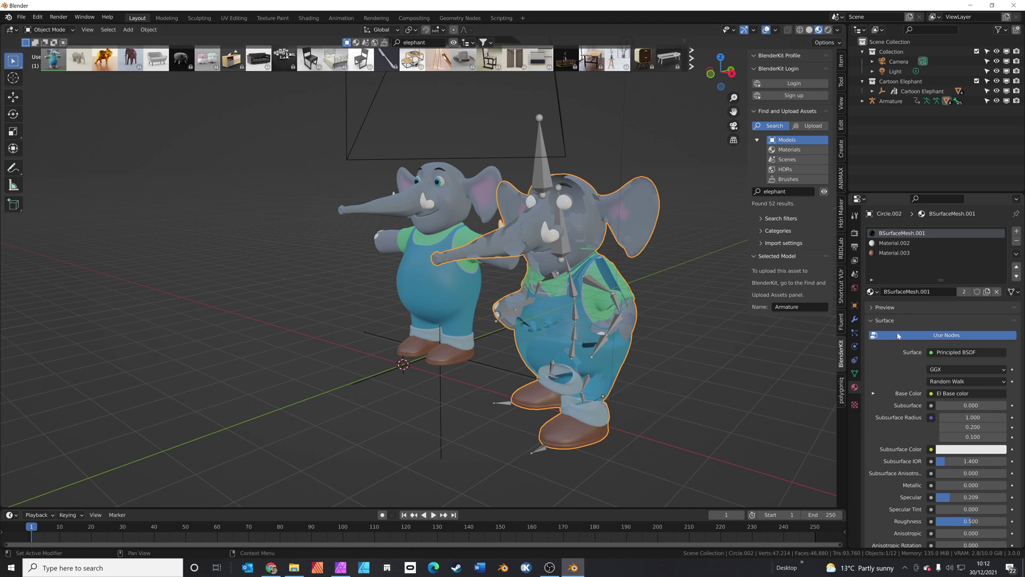
{"action": "left_click", "coordinate": [872, 321]}
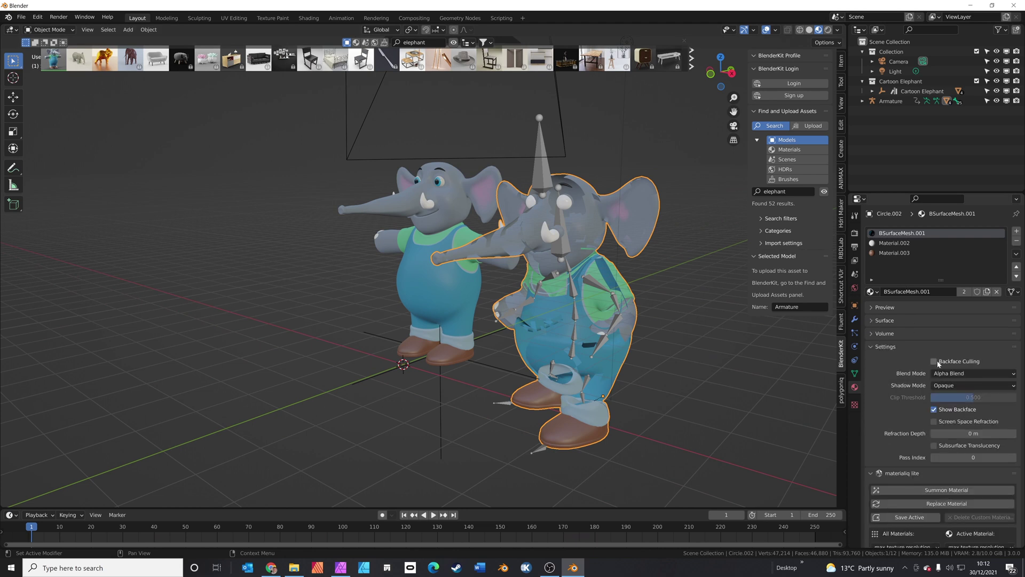
{"action": "left_click", "coordinate": [961, 373]}
{"action": "left_click", "coordinate": [950, 385]}
{"action": "middle_click_drag", "start_coordinate": [667, 319], "coordinate": [630, 315]}
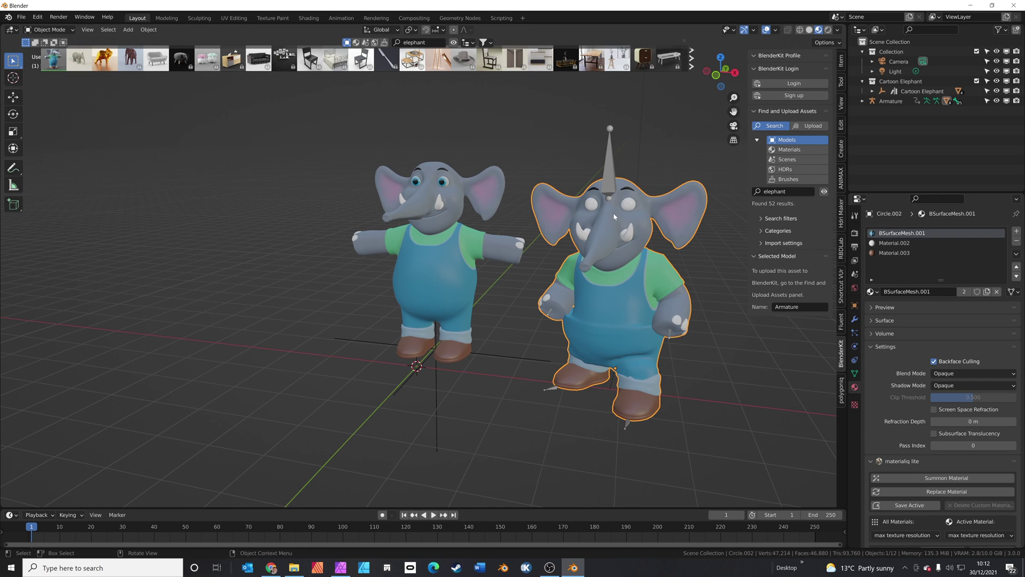
Step: Assign the original elephant's eye material, Material.060, to the imported elephant's eyes and play the animation
{"action": "left_click", "coordinate": [628, 203]}
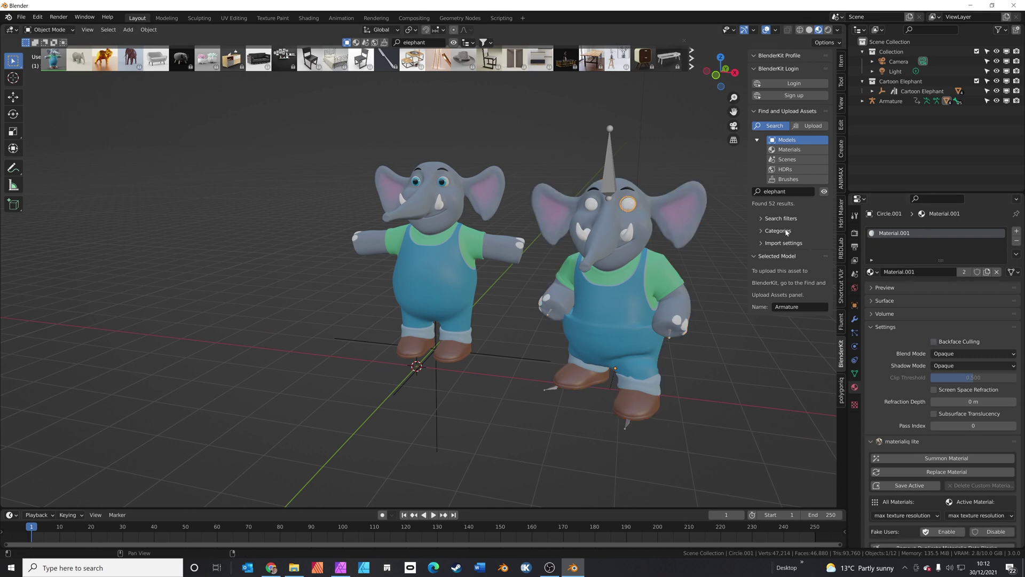
{"action": "left_click", "coordinate": [443, 183]}
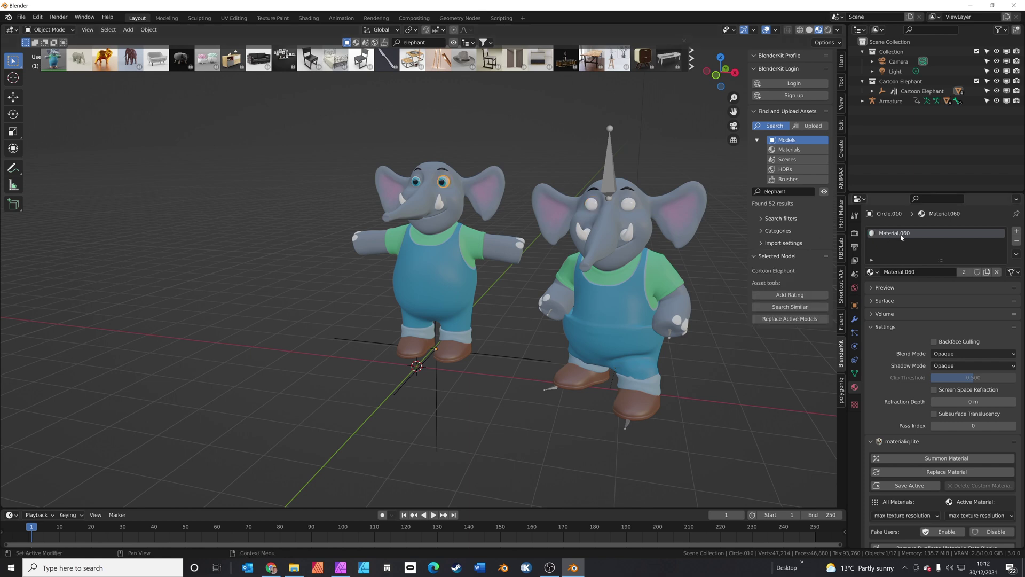
{"action": "left_click", "coordinate": [628, 207]}
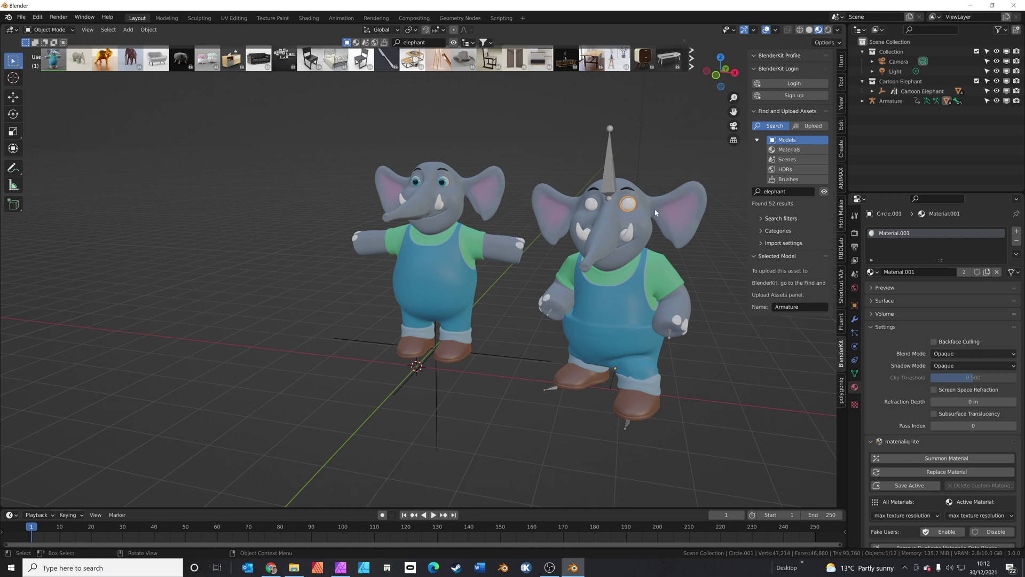
{"action": "left_click", "coordinate": [876, 272]}
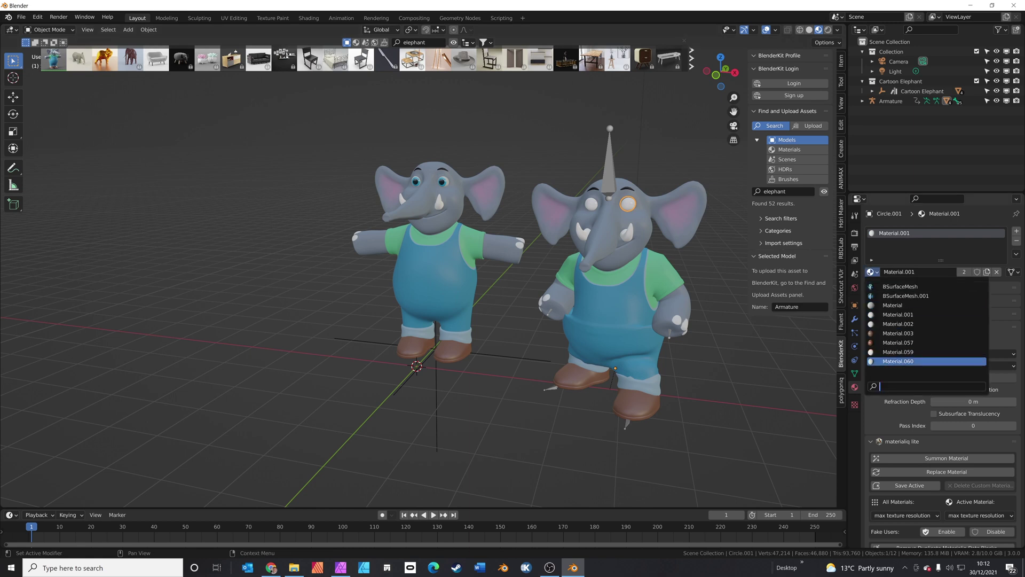
{"action": "left_click", "coordinate": [886, 362]}
{"action": "key", "text": "space"}
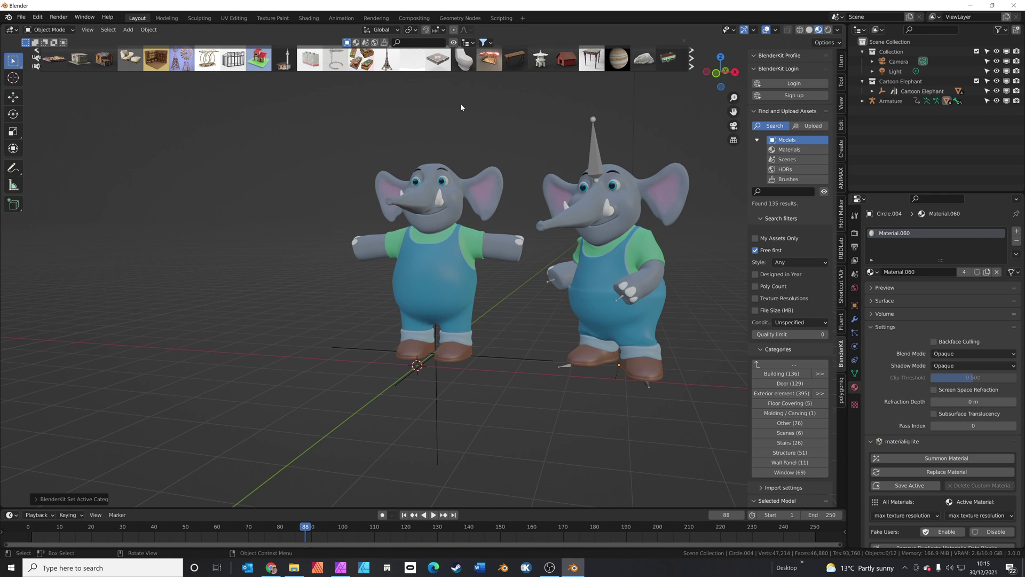
Step: Delete the original Cartoon Elephant collection together with its whole hierarchy
{"action": "left_click", "coordinate": [412, 196]}
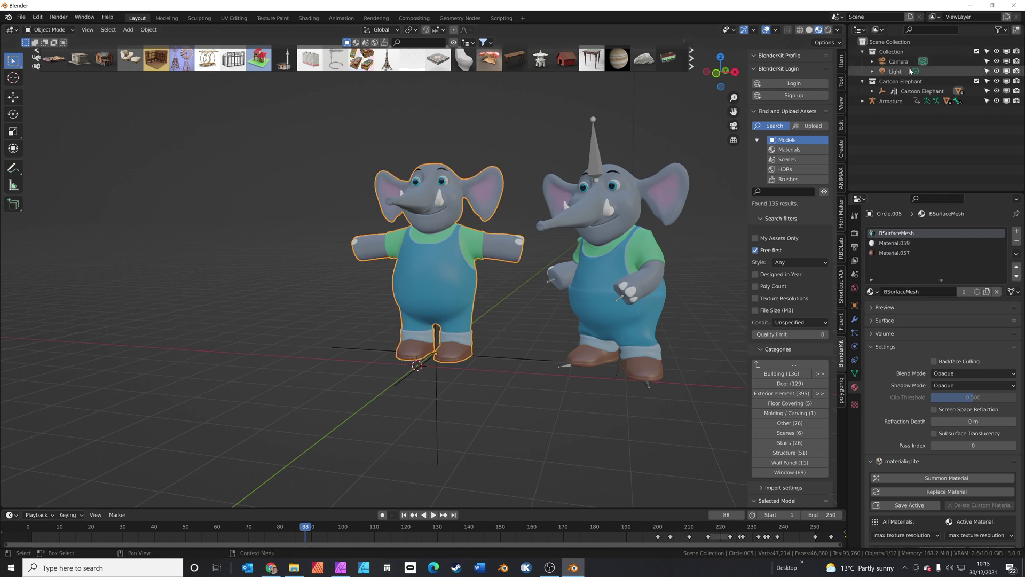
{"action": "left_click", "coordinate": [922, 82]}
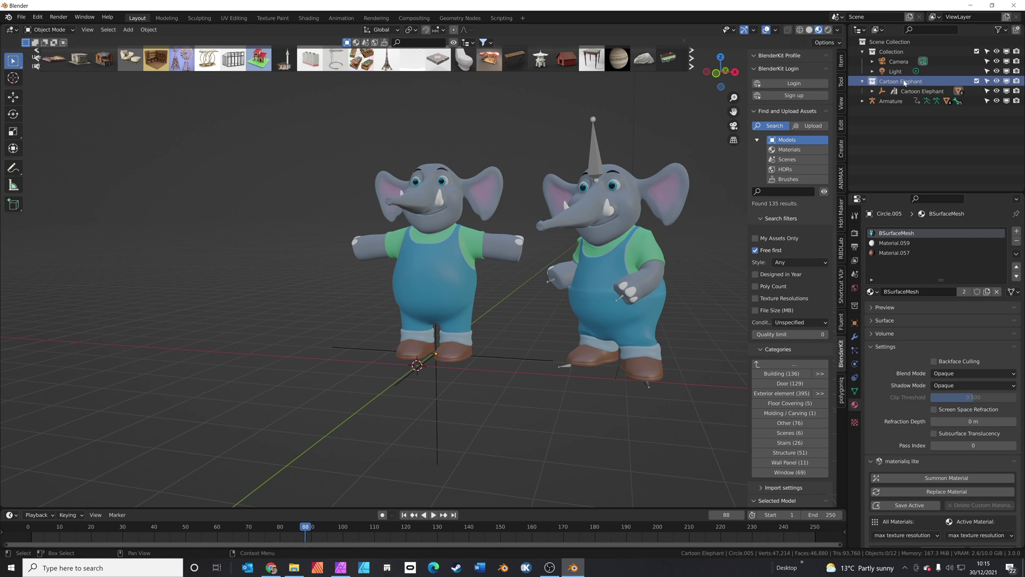
{"action": "right_click", "coordinate": [914, 83]}
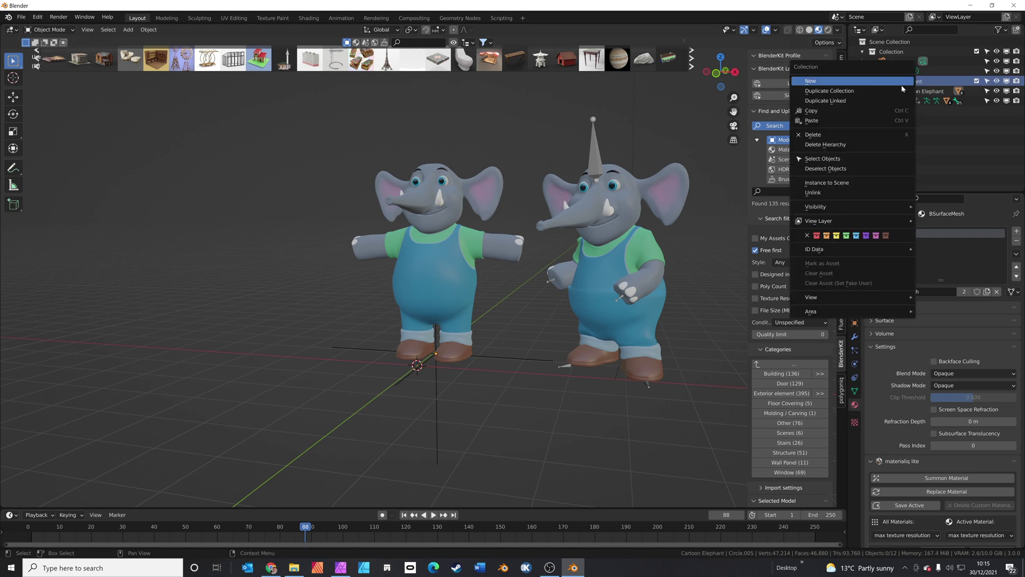
{"action": "left_click", "coordinate": [860, 144]}
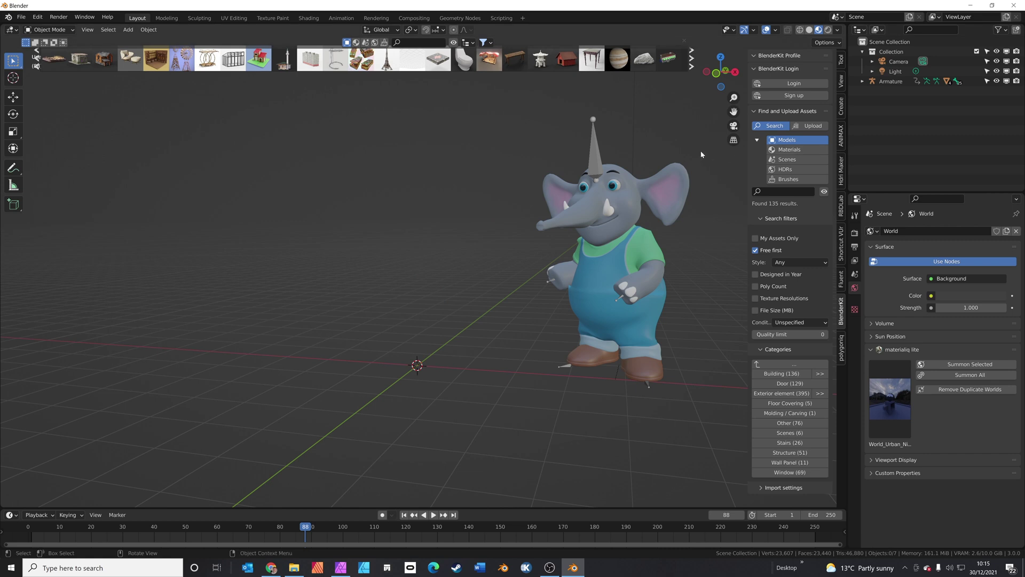
Step: Search BlenderKit models for "barn" and place "A barn with food in a toy style" on the floor beside the elephant
{"action": "key", "text": "shift"}
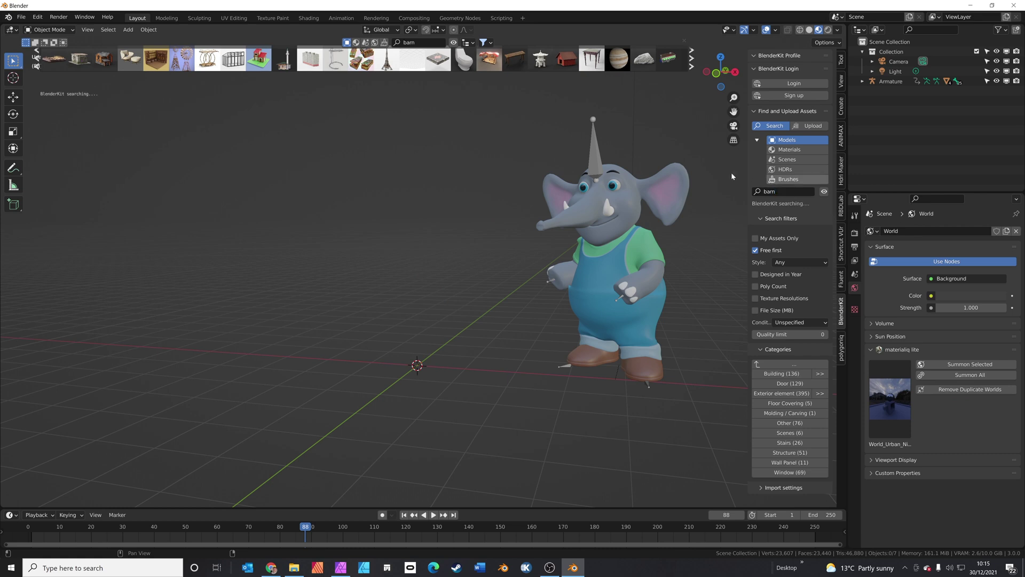
{"action": "mouse_move", "coordinate": [60, 61]}
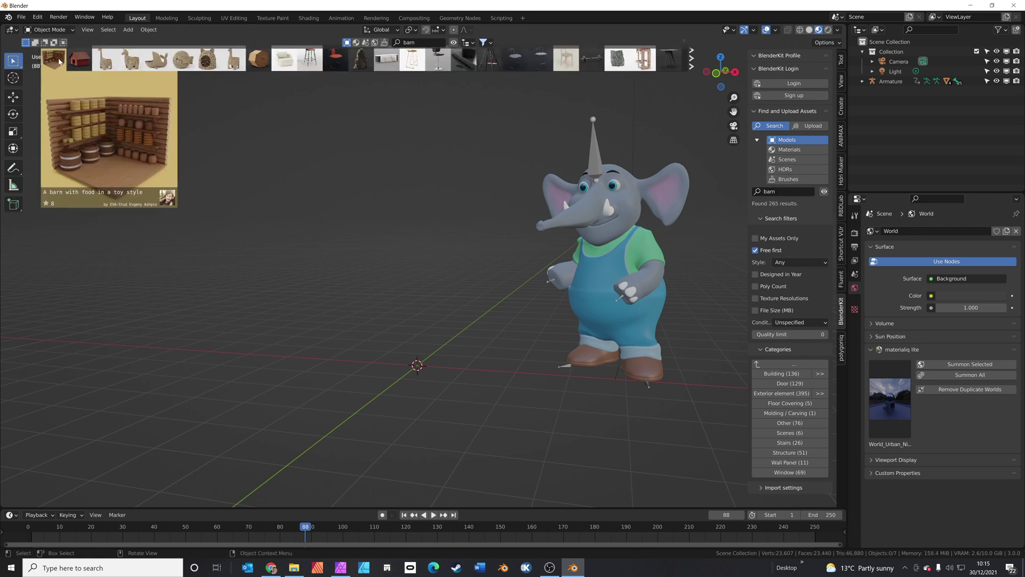
{"action": "left_click_drag", "start_coordinate": [53, 60], "coordinate": [448, 354]}
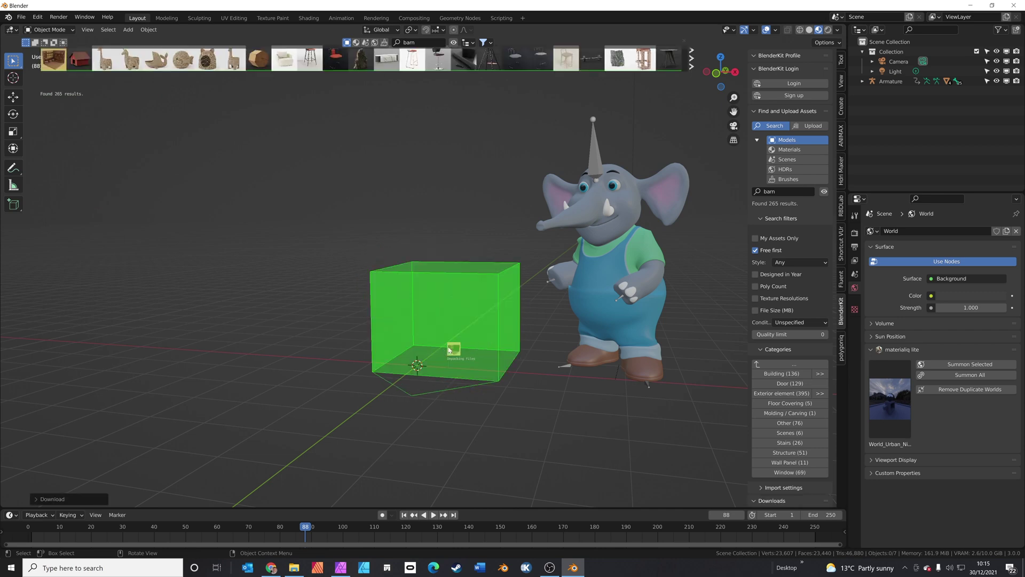
Step: Scale up and rotate the barn, and move it along the ground plane so it surrounds the elephant
{"action": "key", "text": "s"}
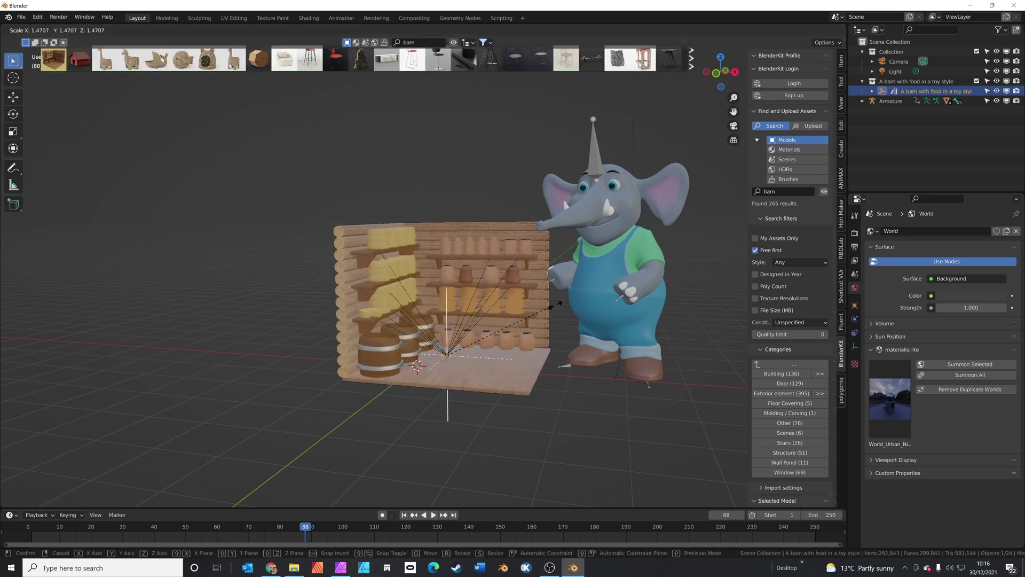
{"action": "left_click", "coordinate": [696, 308]}
{"action": "key", "text": "r"}
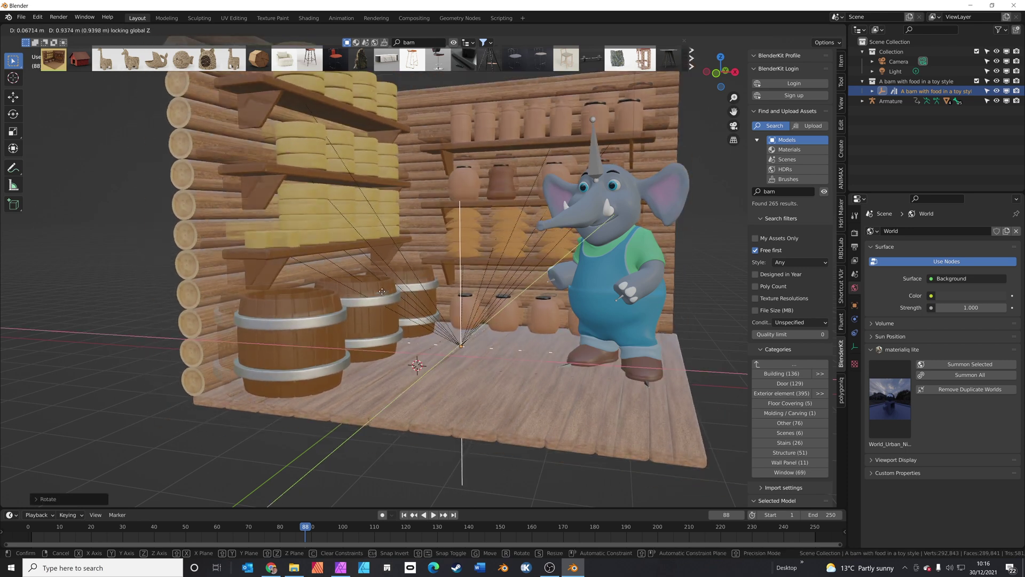
{"action": "left_click", "coordinate": [508, 299]}
{"action": "key", "text": "g"}
{"action": "key", "text": "shift+z"}
{"action": "left_click", "coordinate": [482, 297]}
Step: Add a camera, align it to the current view and fly it to frame the elephant inside the barn
{"action": "scroll", "coordinate": [519, 376], "scroll_direction": "up", "scroll_amount": 3}
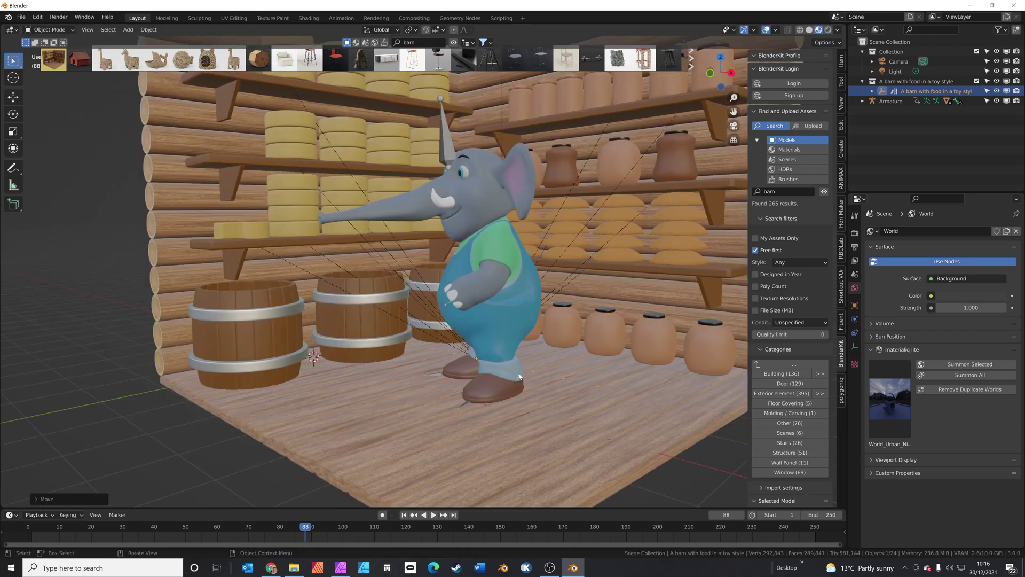
{"action": "key", "text": "shift+a"}
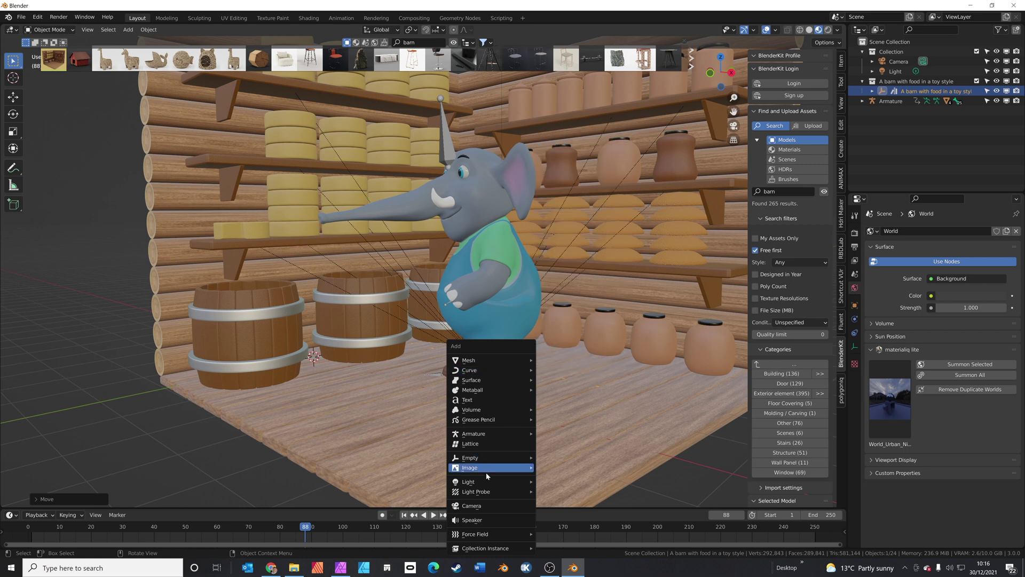
{"action": "left_click", "coordinate": [497, 508]}
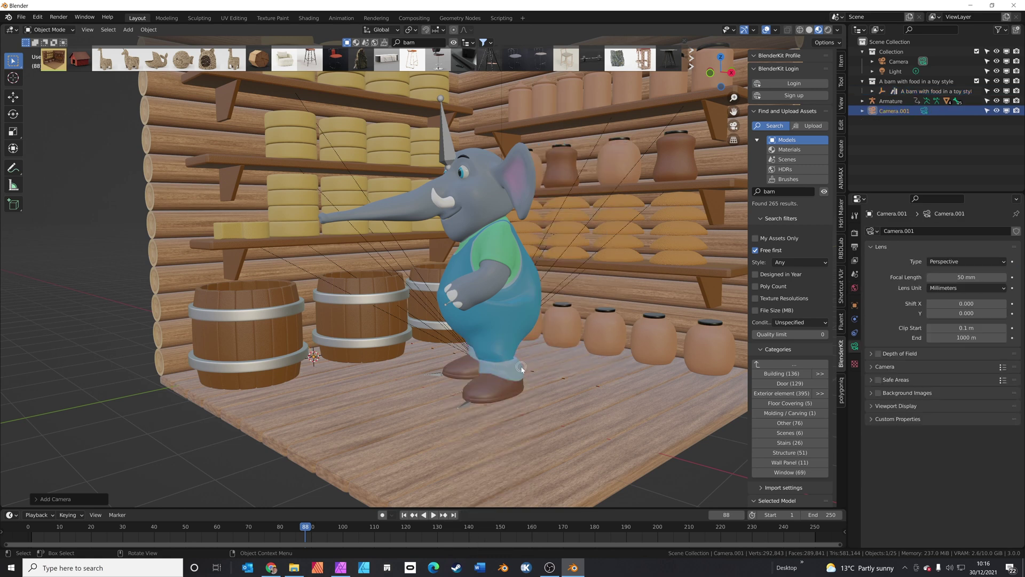
{"action": "key", "text": "ctrl+alt+KP_0"}
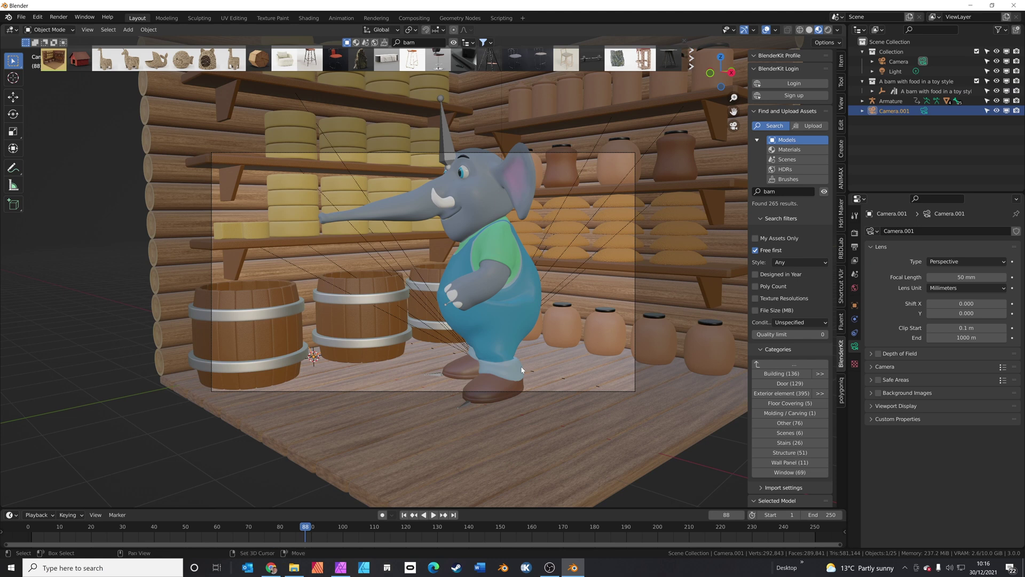
{"action": "key", "text": "shift+grave"}
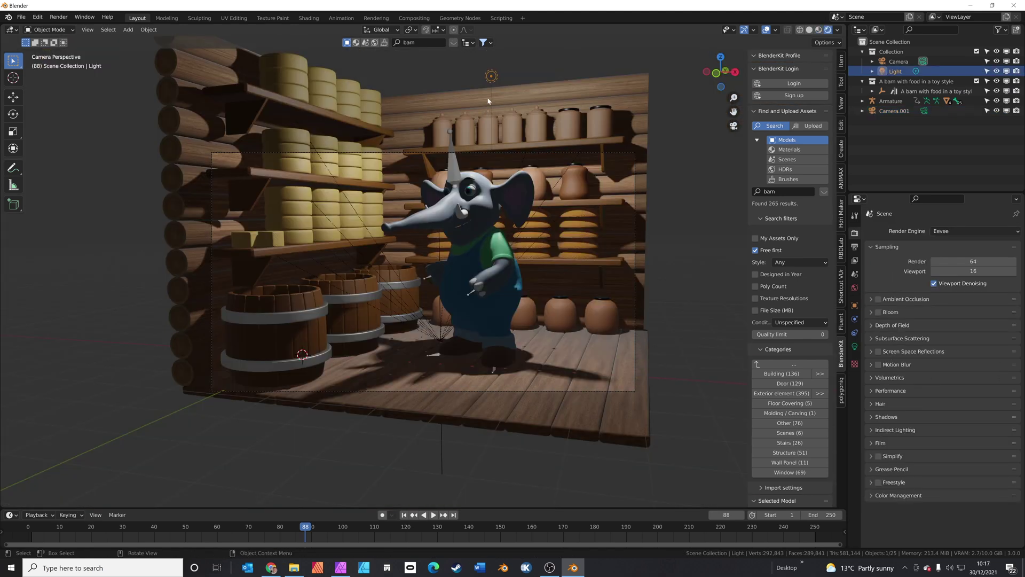
Step: Move the light about -0.86 m along the X axis above the elephant and play the animation
{"action": "key", "text": "g"}
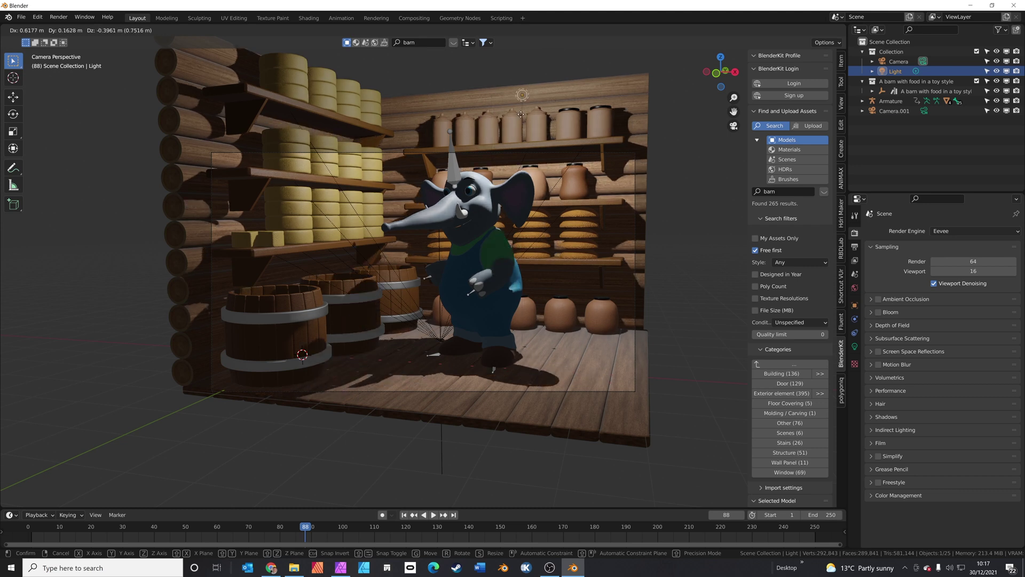
{"action": "key", "text": "x"}
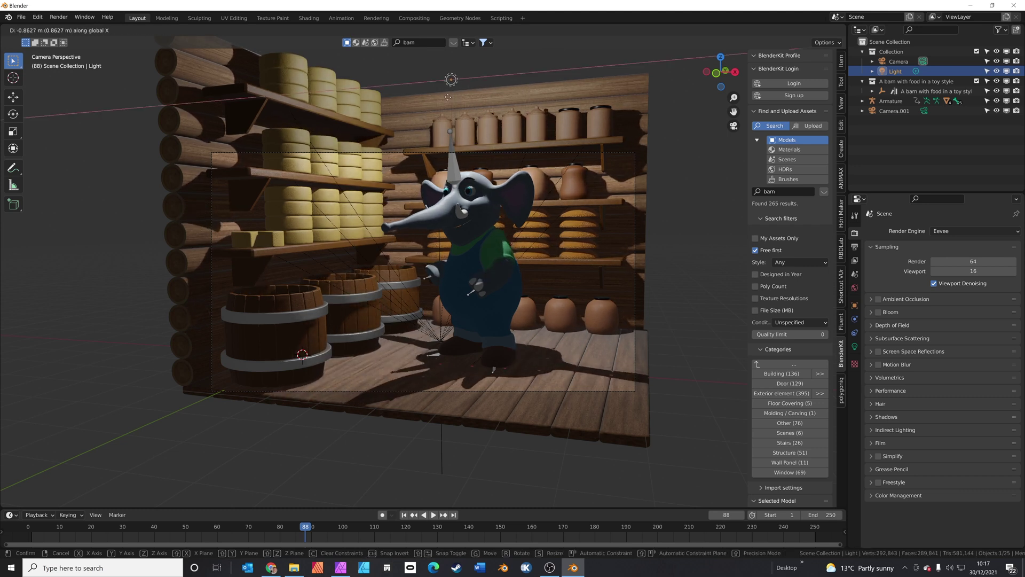
{"action": "left_click", "coordinate": [447, 97]}
{"action": "key", "text": "space"}
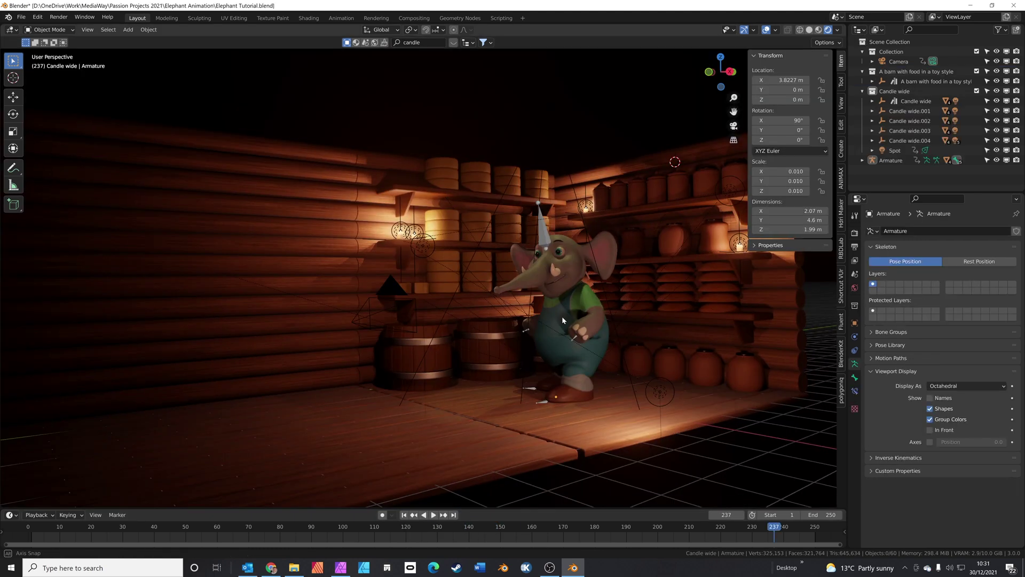
Step: Examine the elephant and the candle-lit shelves and barrels around it up close inside the barn
{"action": "middle_click_drag", "start_coordinate": [562, 316], "coordinate": [492, 299]}
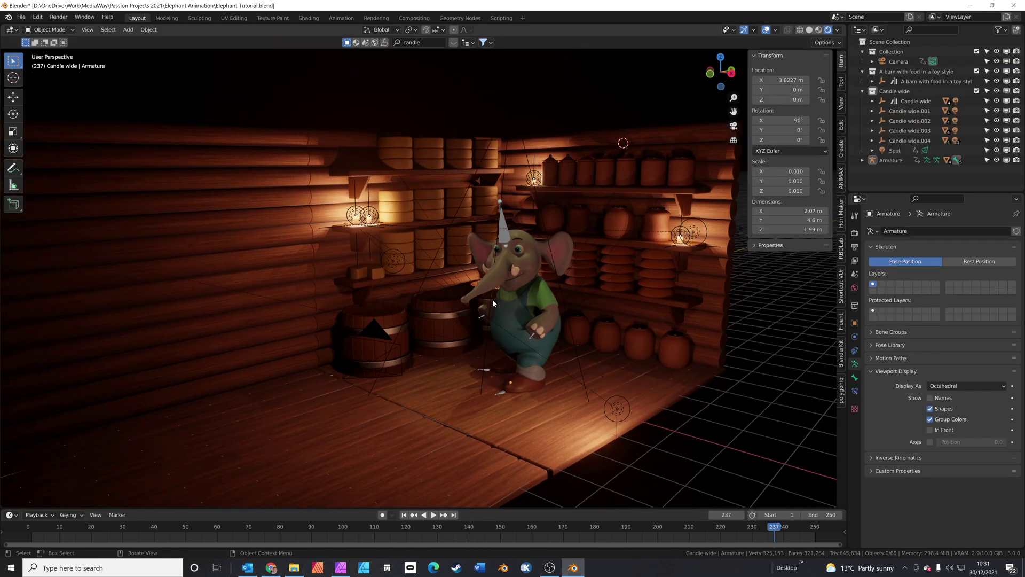
{"action": "scroll", "coordinate": [492, 299], "scroll_direction": "up", "scroll_amount": 5}
{"action": "left_click", "coordinate": [521, 276]}
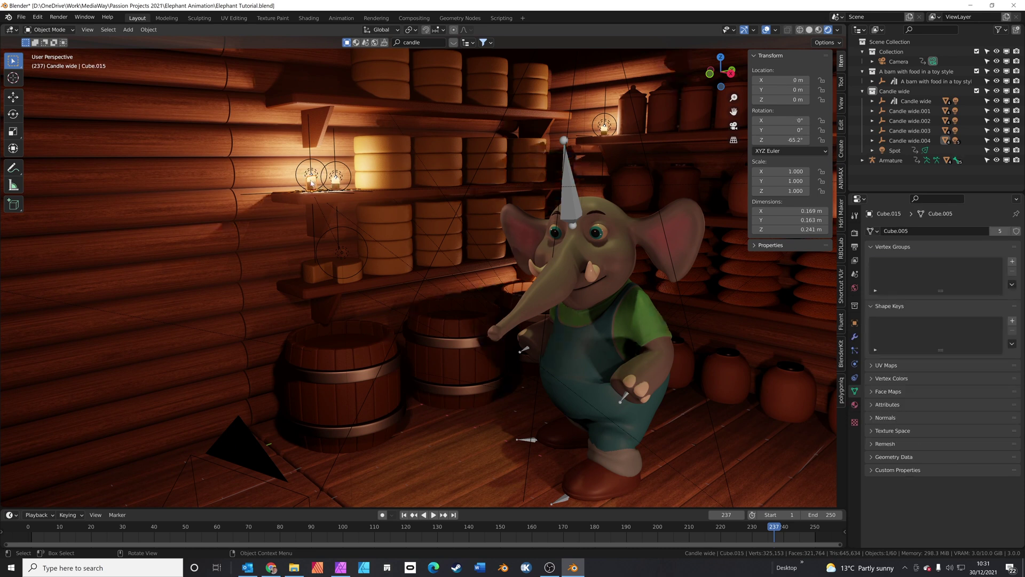
{"action": "middle_click_drag", "start_coordinate": [584, 302], "coordinate": [572, 283], "text": "shift"}
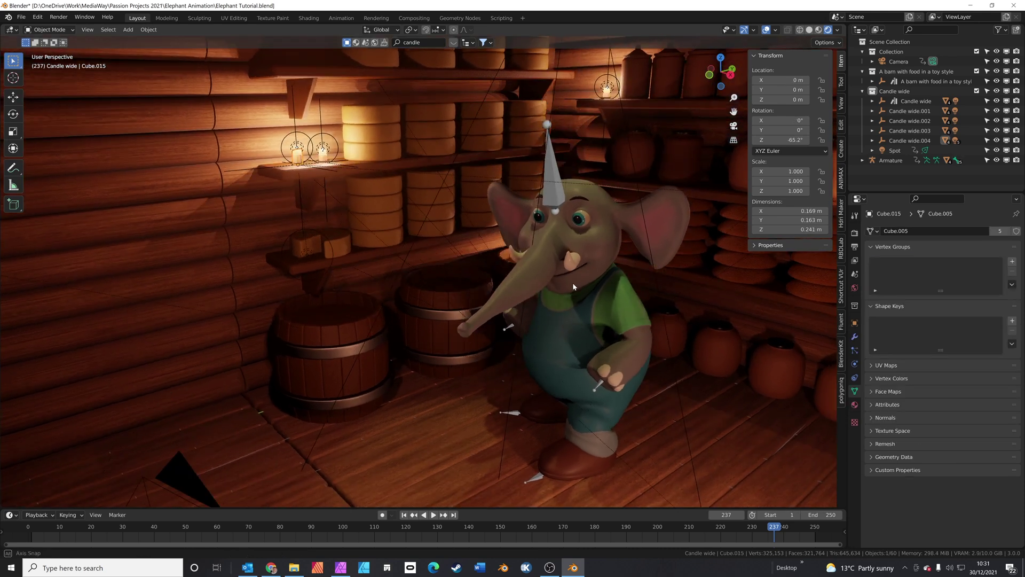
{"action": "scroll", "coordinate": [572, 283], "scroll_direction": "down", "scroll_amount": 4}
Step: Select the spotlight above the elephant to inspect its settings and check the scene through the camera
{"action": "left_click", "coordinate": [502, 87]}
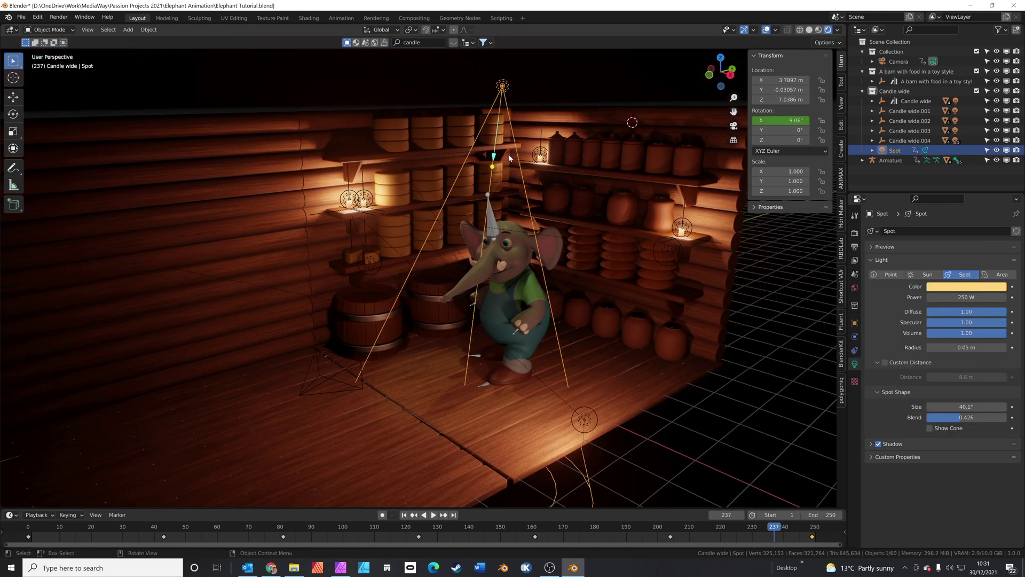
{"action": "key", "text": "KP_0"}
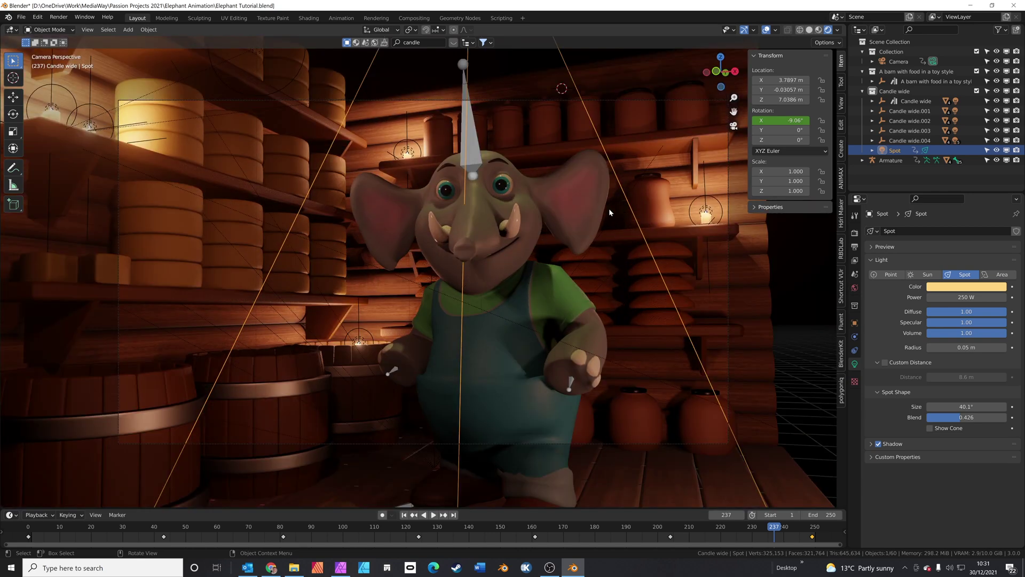
{"action": "scroll", "coordinate": [610, 212], "scroll_direction": "down", "scroll_amount": 2}
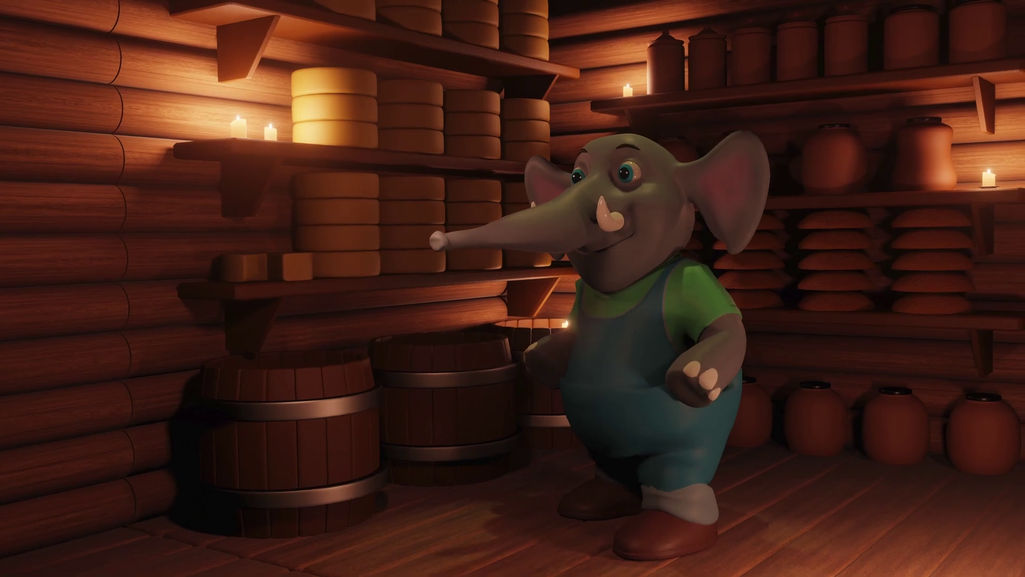